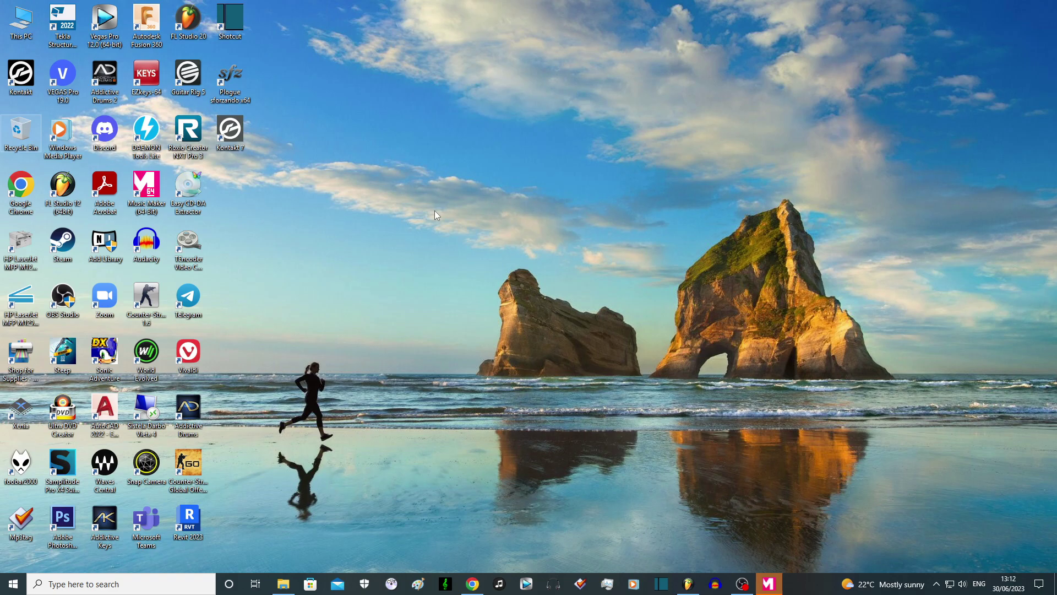
Import the Valley Of Dreams MIDI file from the Music Projects Midi folder onto the Piano VSTi track at the project start
{"action": "left_click", "coordinate": [776, 585]}
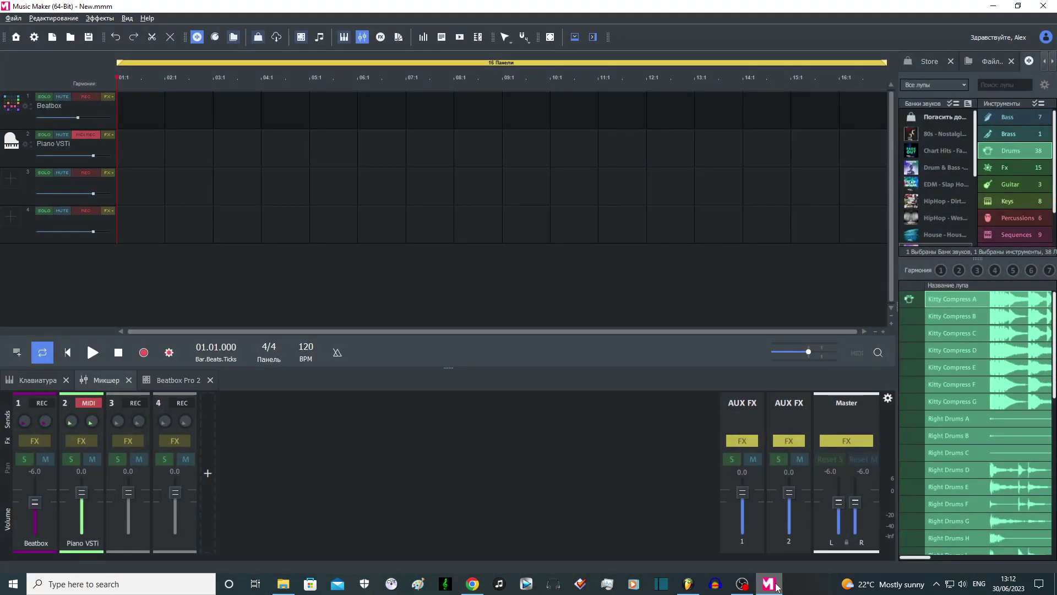
{"action": "left_click", "coordinate": [777, 586]}
{"action": "left_click", "coordinate": [283, 583]}
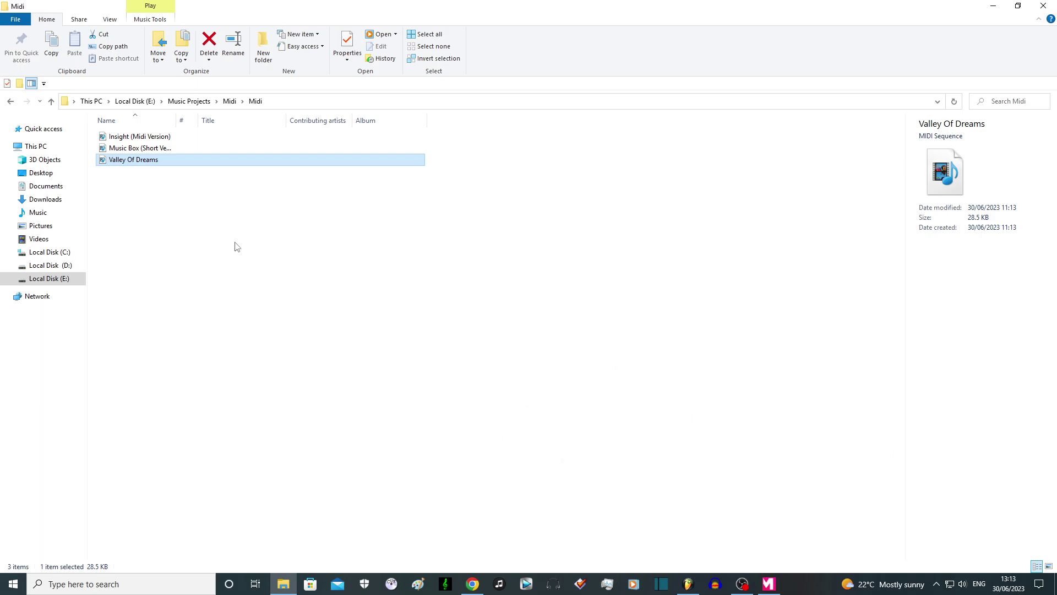
{"action": "left_click", "coordinate": [769, 583]}
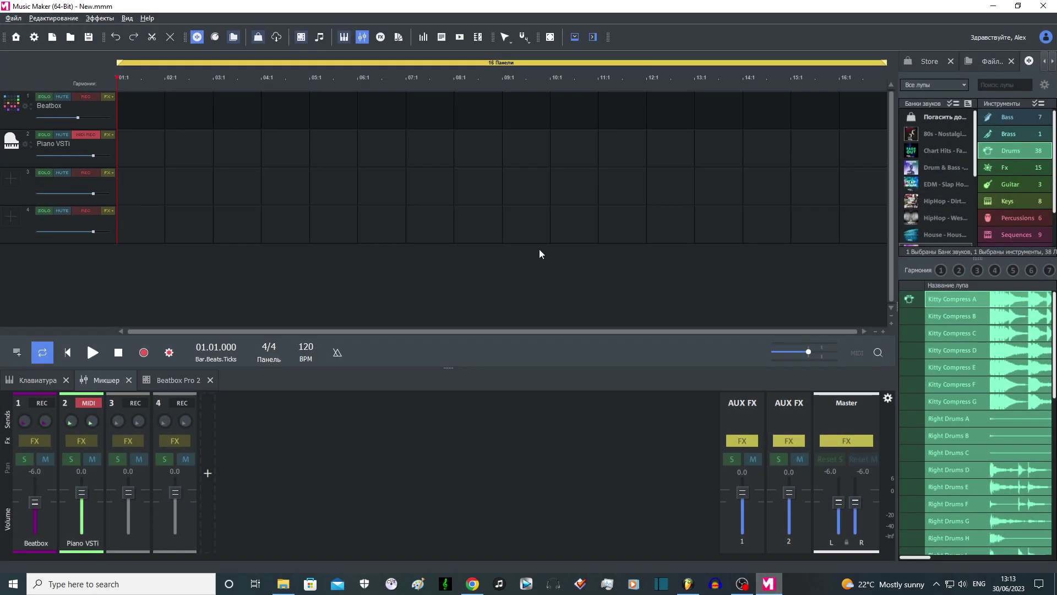
{"action": "key", "text": "alt+f"}
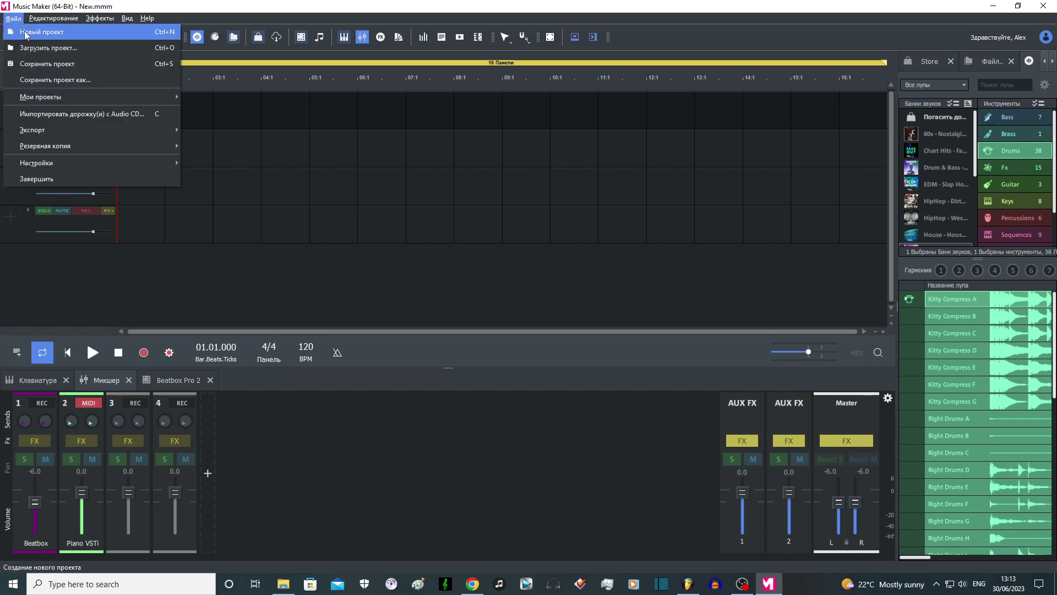
{"action": "key", "text": "Escape"}
{"action": "left_click", "coordinate": [283, 584]}
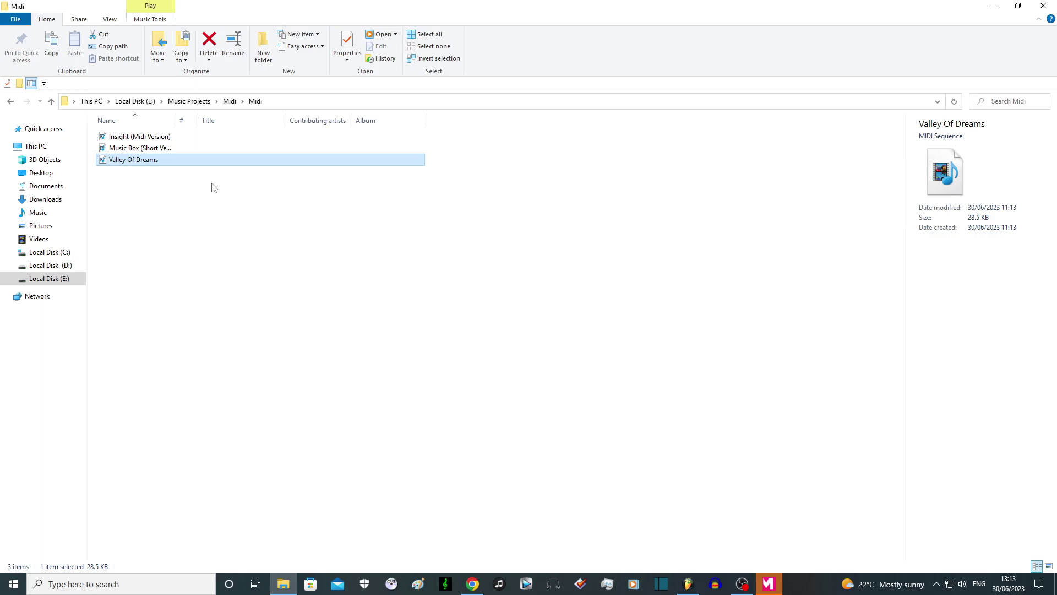
{"action": "mouse_move", "coordinate": [160, 160]}
{"action": "left_mouse_down"}
{"action": "mouse_move", "coordinate": [262, 247]}
{"action": "mouse_move", "coordinate": [672, 468]}
{"action": "mouse_move", "coordinate": [777, 580]}
{"action": "mouse_move", "coordinate": [163, 161]}
{"action": "left_mouse_up"}
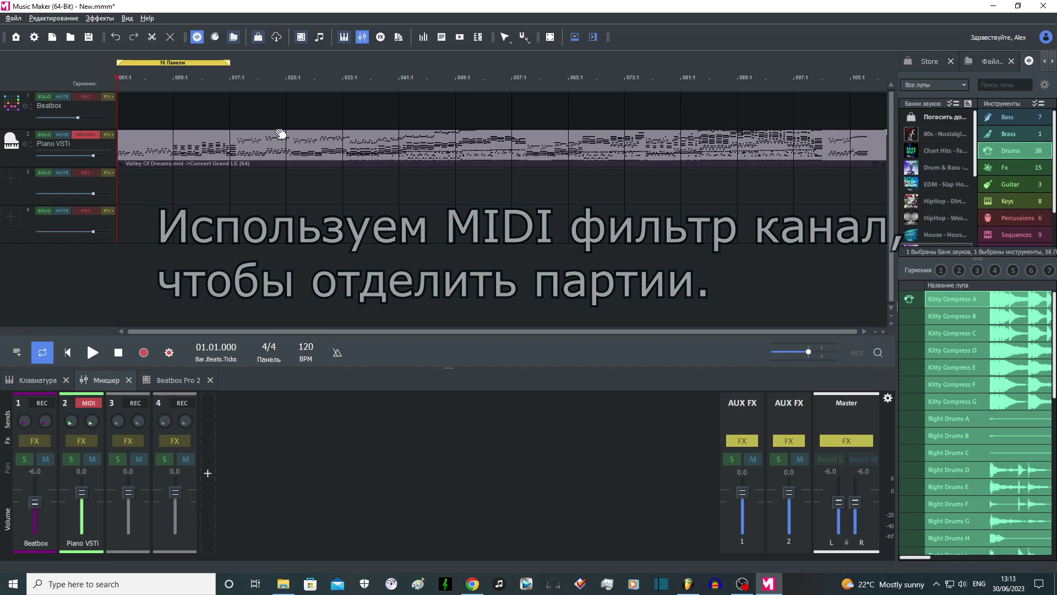
Filter the Valley Of Dreams clip on track 2 to MIDI channel 1, check its notes and accept the edit
{"action": "double_click", "coordinate": [321, 150]}
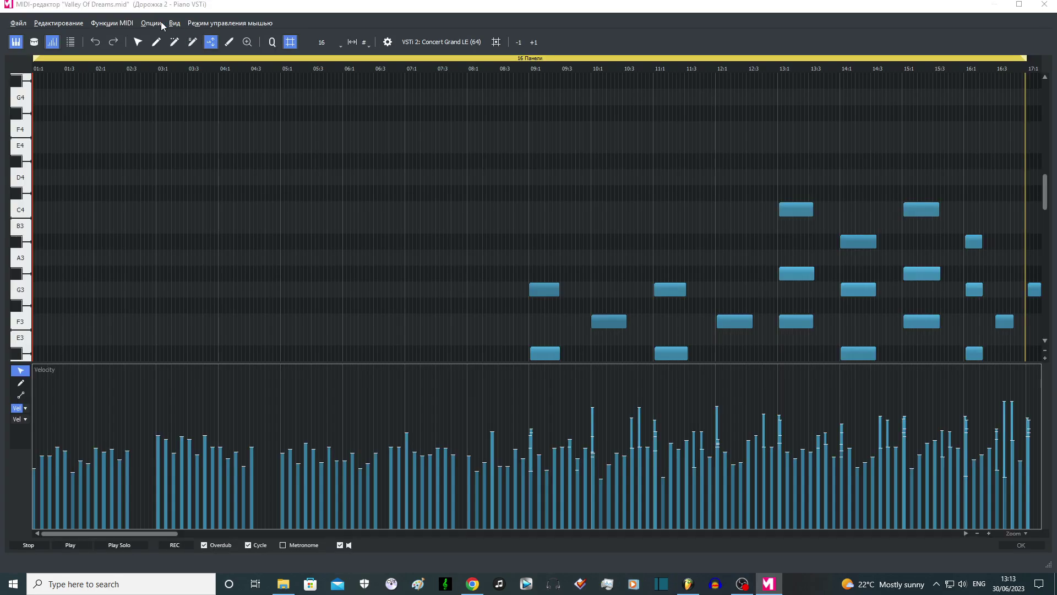
{"action": "left_click", "coordinate": [151, 24]}
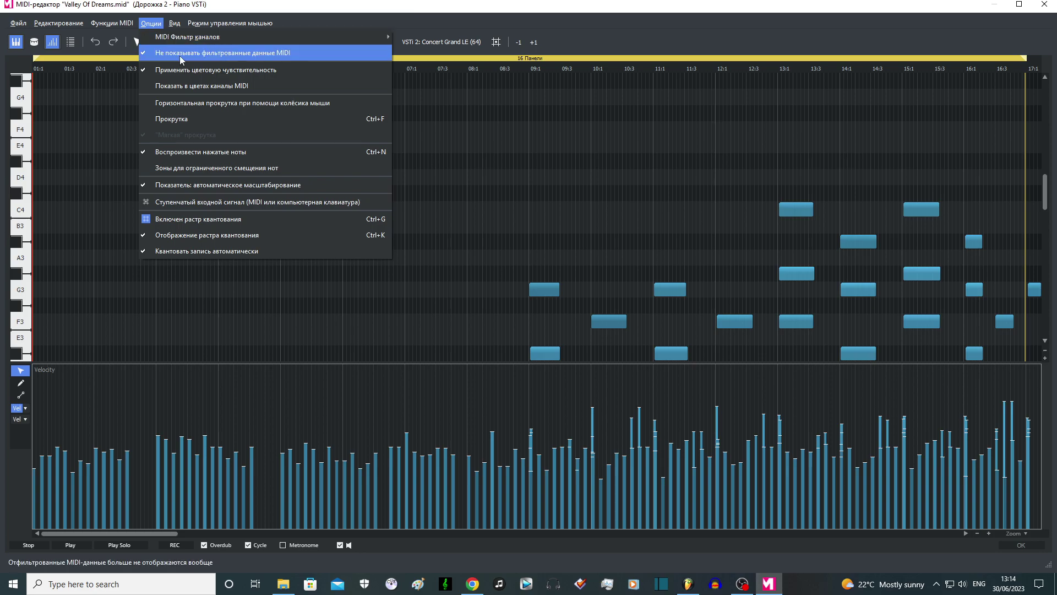
{"action": "mouse_move", "coordinate": [364, 36]}
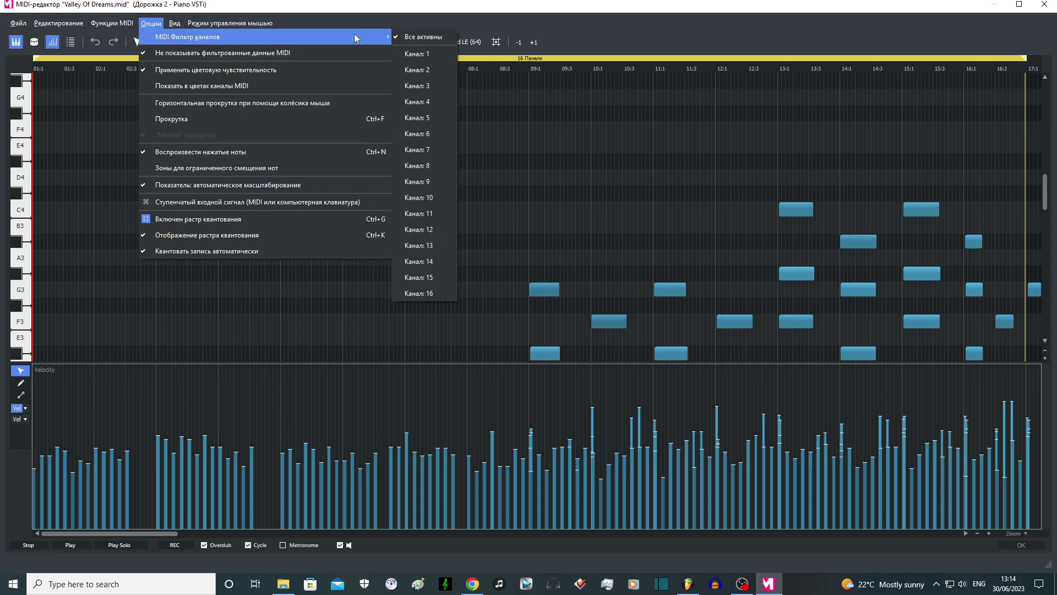
{"action": "left_click", "coordinate": [427, 54]}
{"action": "scroll", "coordinate": [495, 222], "scroll_direction": "down", "scroll_amount": 10}
{"action": "left_click_drag", "start_coordinate": [178, 532], "coordinate": [883, 533]}
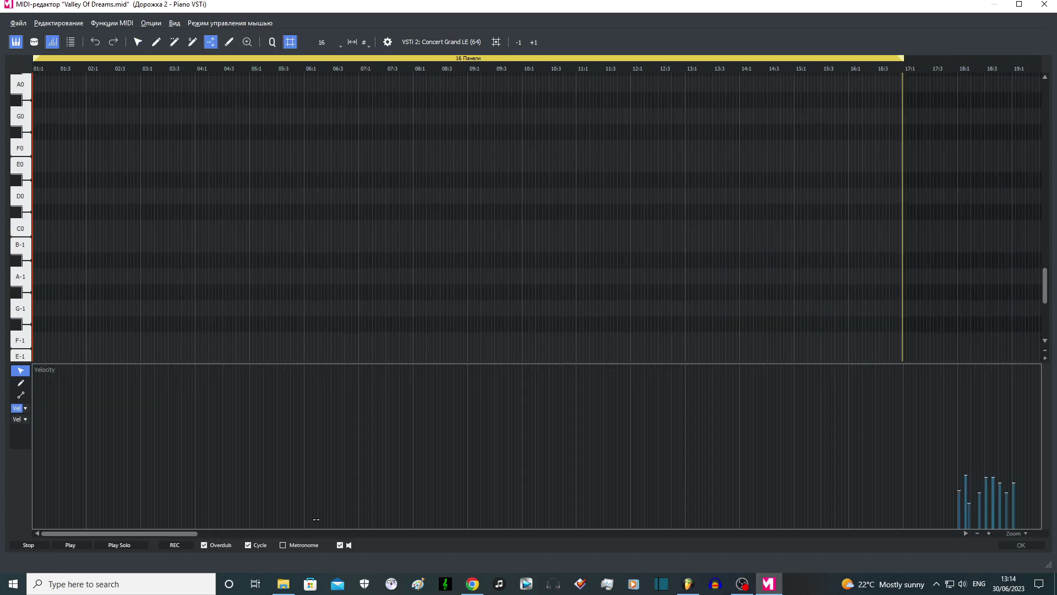
{"action": "scroll", "coordinate": [466, 295], "scroll_direction": "down", "scroll_amount": 4}
{"action": "scroll", "coordinate": [466, 295], "scroll_direction": "up", "scroll_amount": 15}
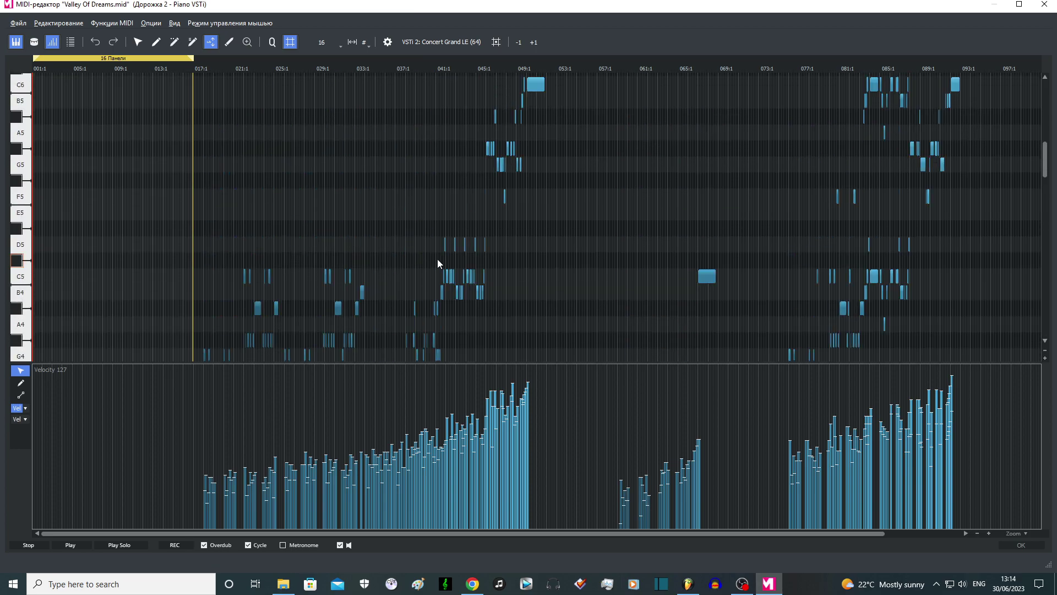
{"action": "left_click", "coordinate": [1019, 545]}
Extend the playback range to the end of the clip and place a copy of the clip at the start of track 3
{"action": "left_click_drag", "start_coordinate": [226, 63], "coordinate": [882, 63]}
{"action": "scroll", "coordinate": [538, 157], "scroll_direction": "right", "scroll_amount": 5}
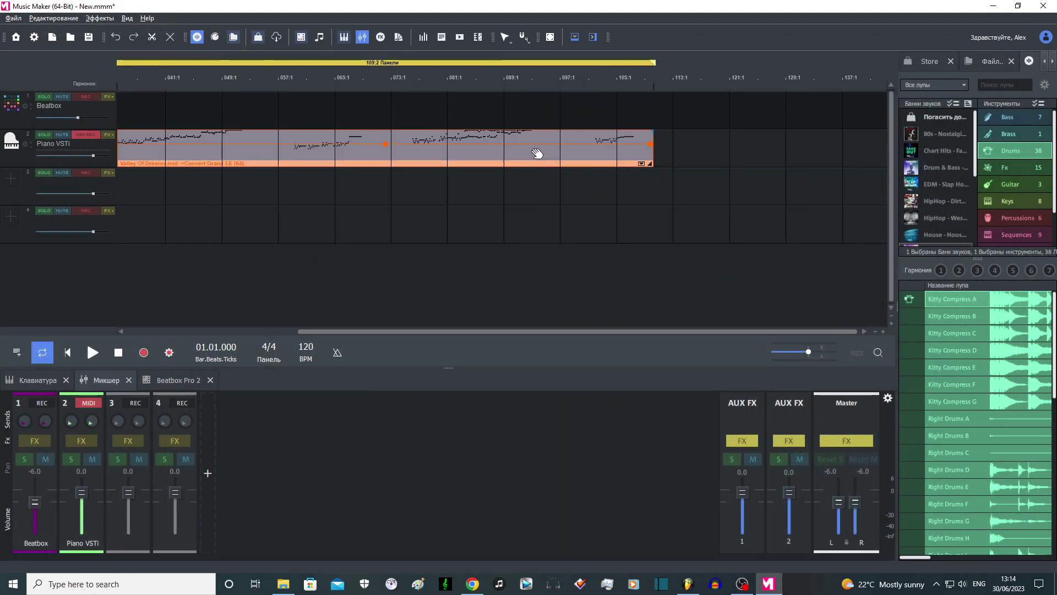
{"action": "right_click", "coordinate": [536, 154]}
{"action": "left_click", "coordinate": [696, 77]}
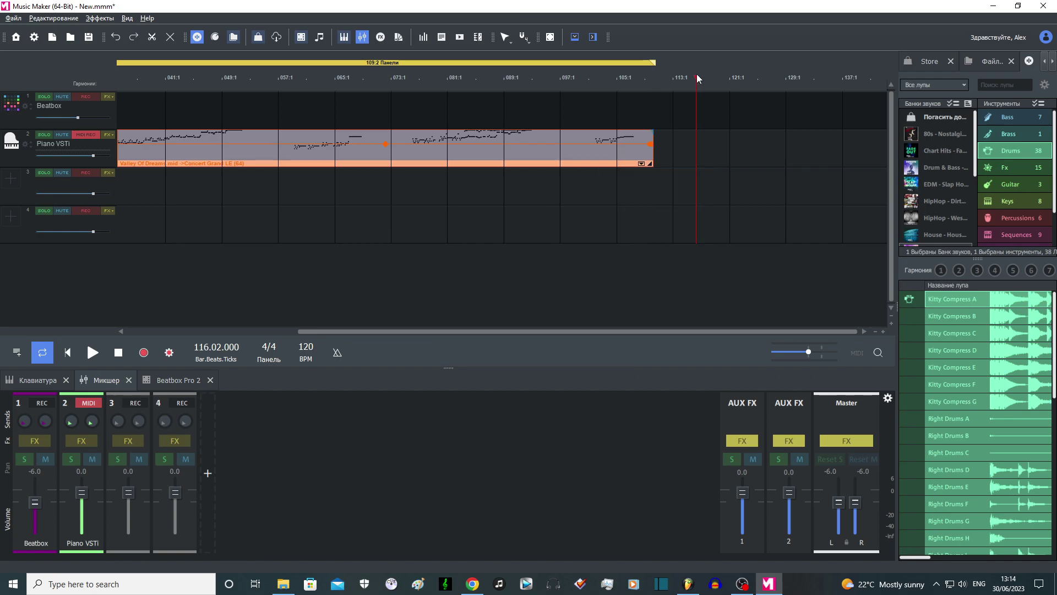
{"action": "right_click", "coordinate": [710, 146]}
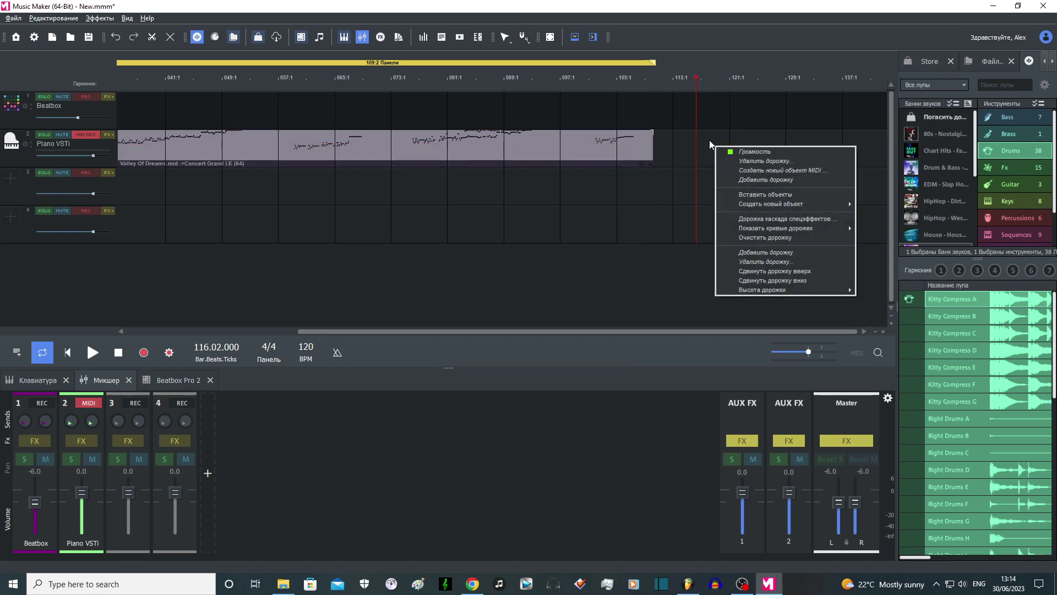
{"action": "left_click", "coordinate": [741, 194]}
{"action": "left_click_drag", "start_coordinate": [737, 151], "coordinate": [108, 189]}
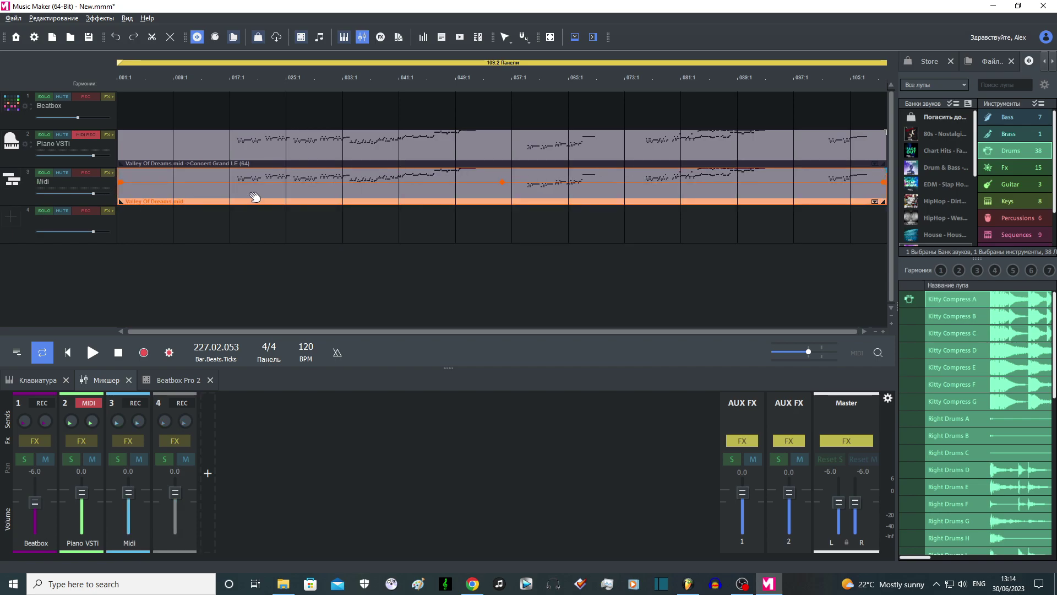
Arm track 3 for recording and filter its Valley Of Dreams copy to MIDI channel 2, excluding channel 1
{"action": "left_click", "coordinate": [81, 171]}
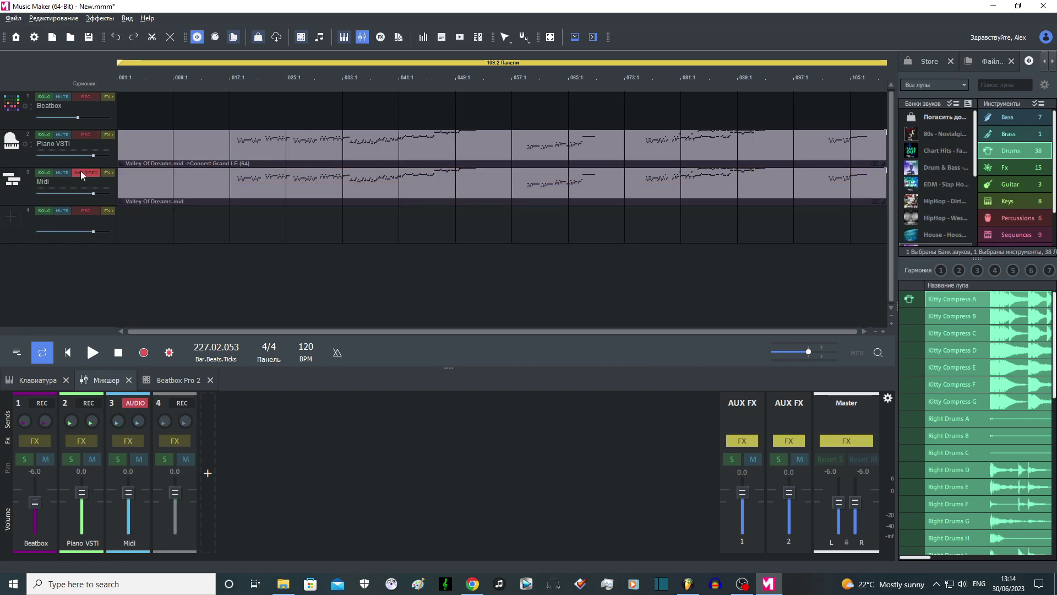
{"action": "double_click", "coordinate": [273, 188]}
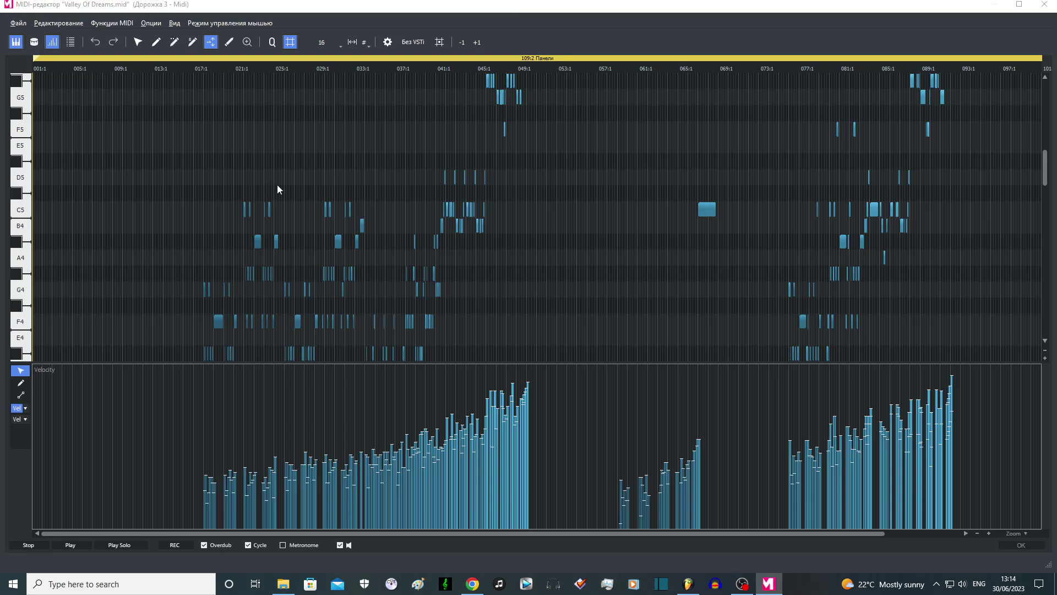
{"action": "left_click", "coordinate": [151, 23]}
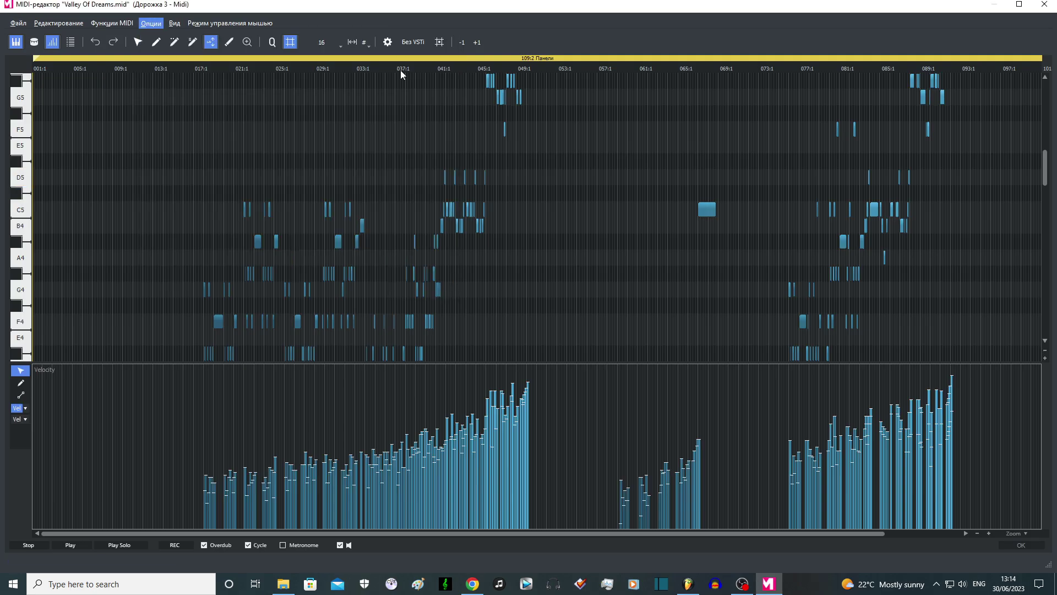
{"action": "left_click", "coordinate": [418, 70]}
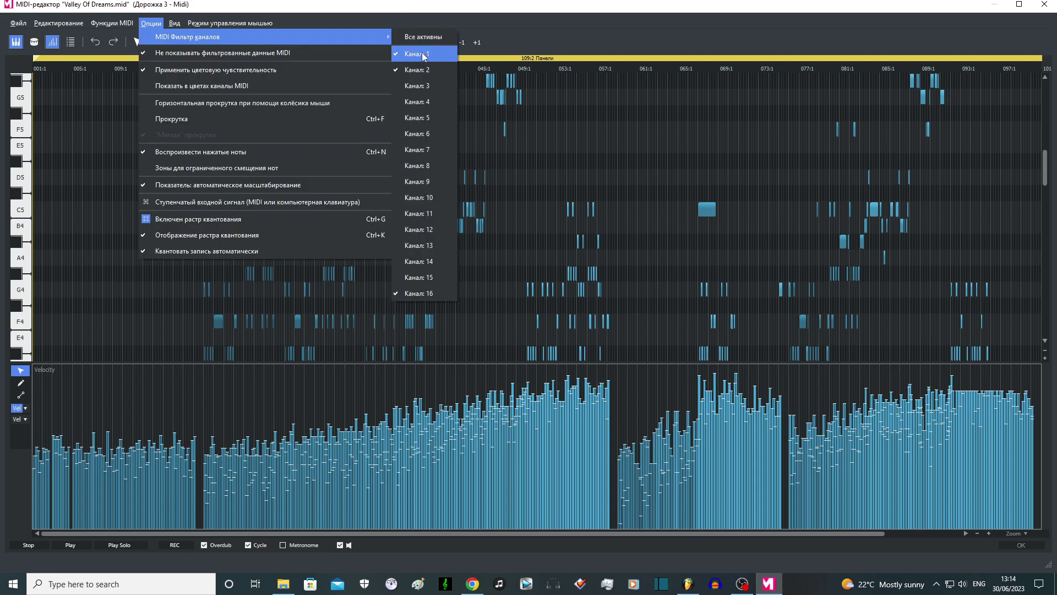
{"action": "left_click", "coordinate": [424, 53]}
{"action": "key", "text": "Escape"}
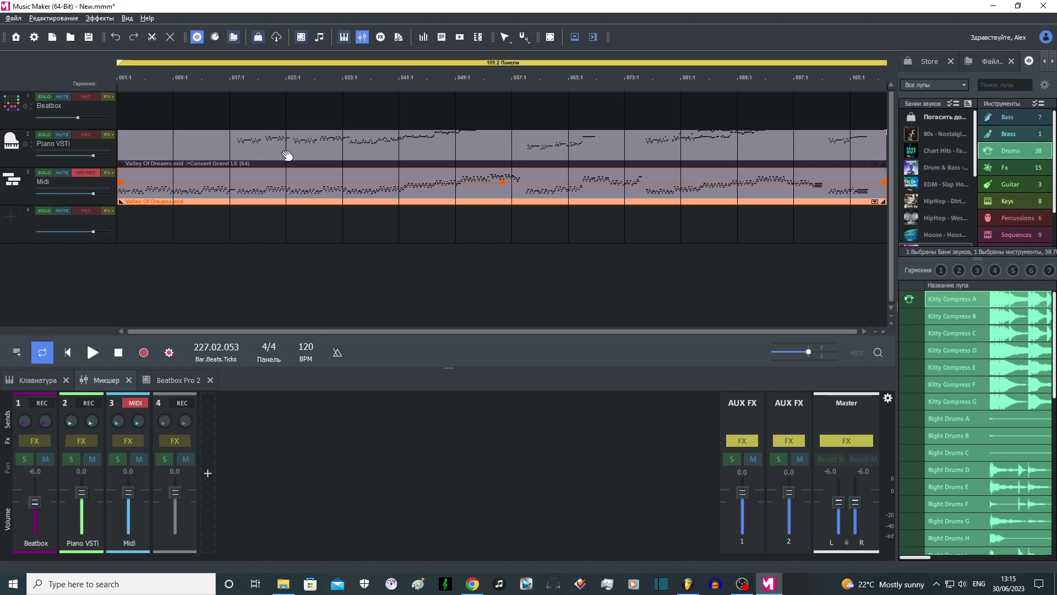
{"action": "left_click", "coordinate": [218, 226]}
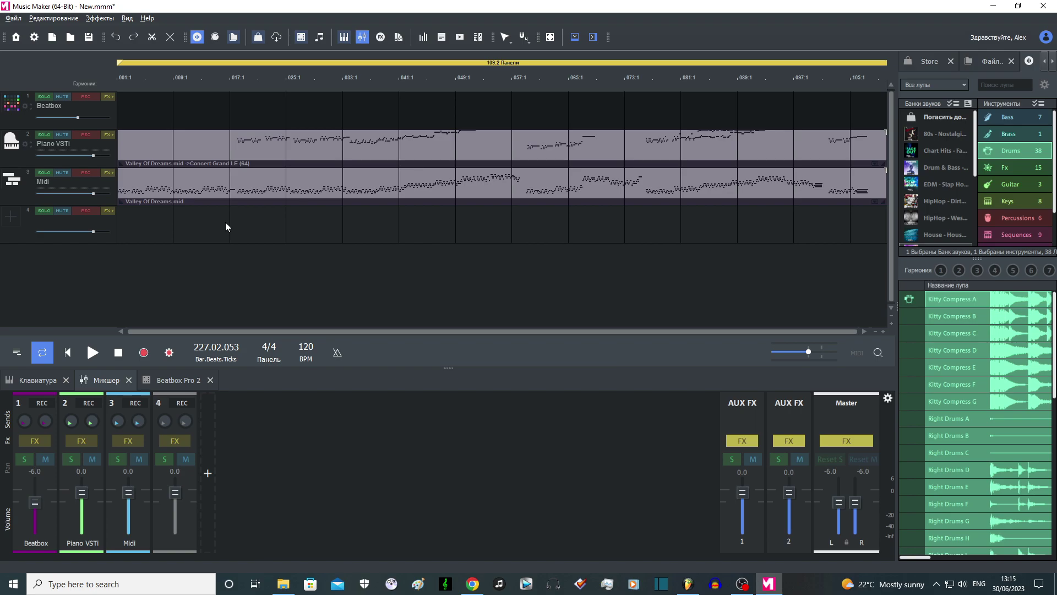
Assign the Analog Synths Keys preset 70's Piano to track 2
{"action": "left_click", "coordinate": [11, 141]}
{"action": "mouse_move", "coordinate": [78, 173]}
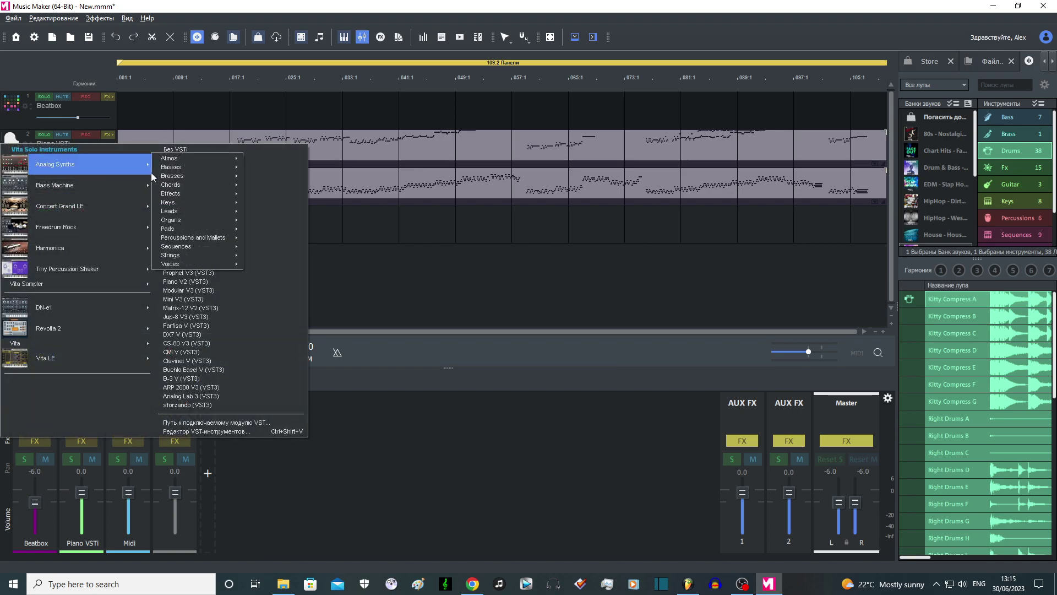
{"action": "mouse_move", "coordinate": [192, 202]}
{"action": "left_click", "coordinate": [269, 203]}
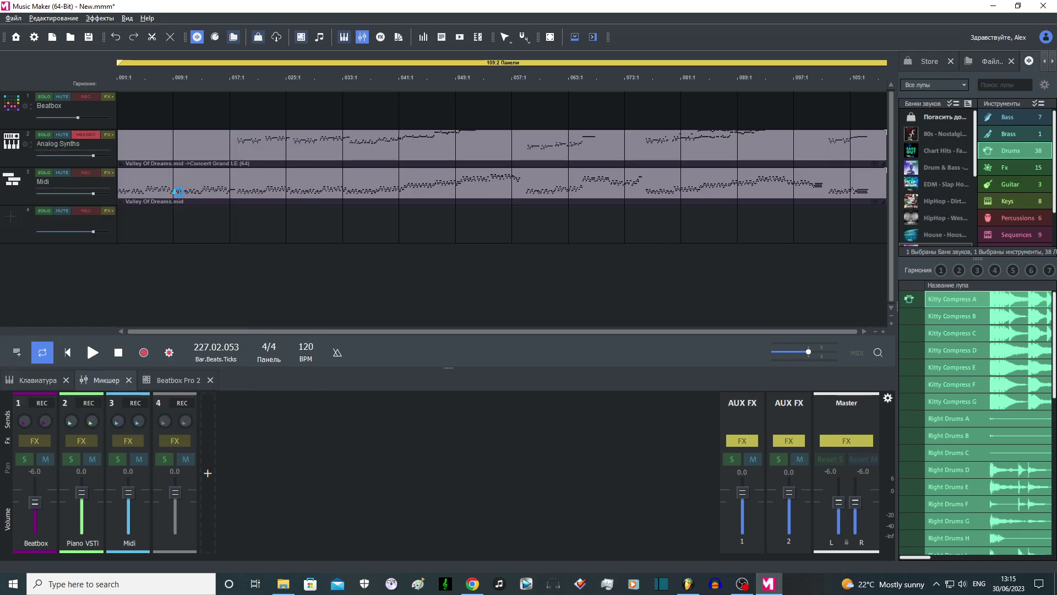
{"action": "left_click", "coordinate": [575, 177]}
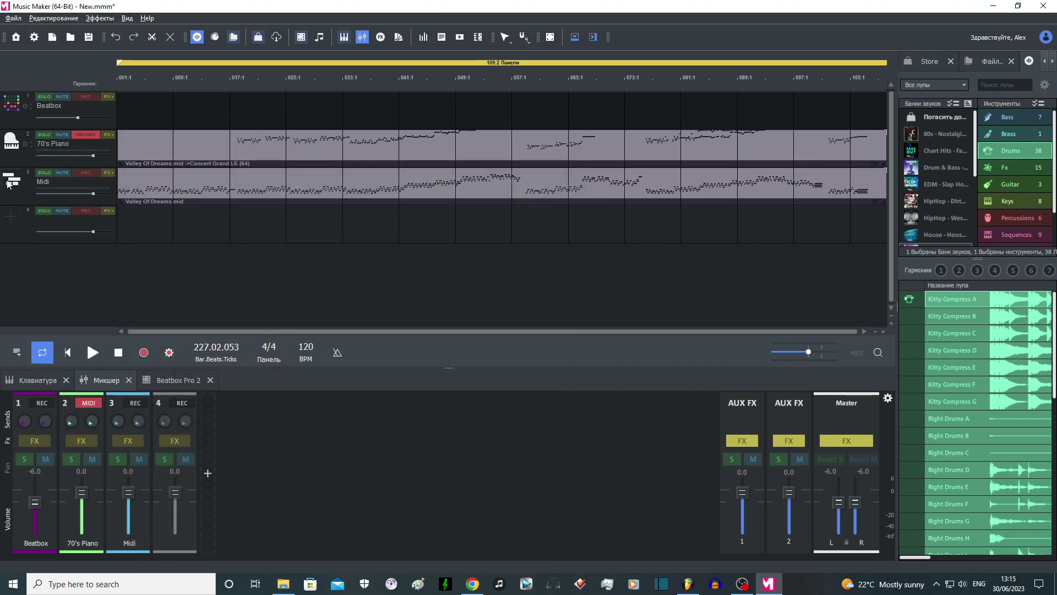
Assign the Analog Synths Keys preset 70's Piano to track 3
{"action": "left_click", "coordinate": [12, 180]}
{"action": "mouse_move", "coordinate": [78, 202]}
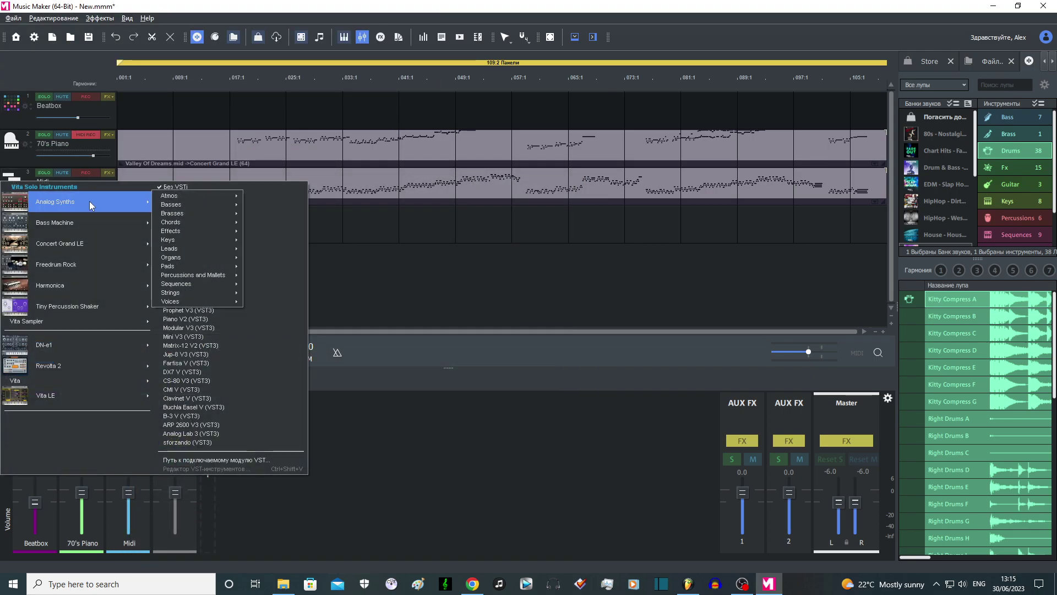
{"action": "mouse_move", "coordinate": [223, 240]}
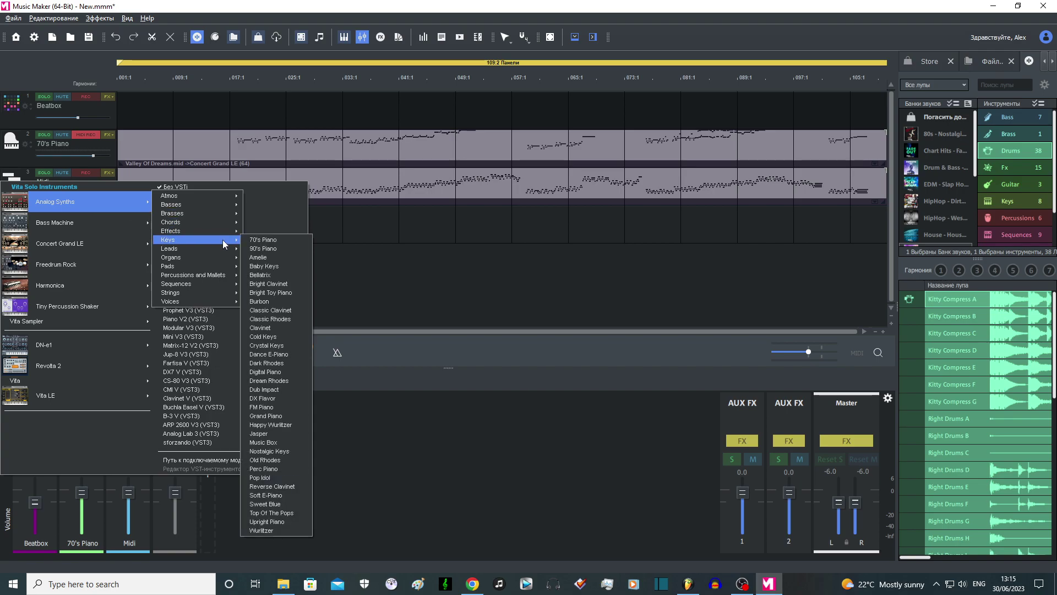
{"action": "left_click", "coordinate": [264, 244]}
Turn on the metronome and play the project briefly from the start
{"action": "left_click", "coordinate": [337, 352]}
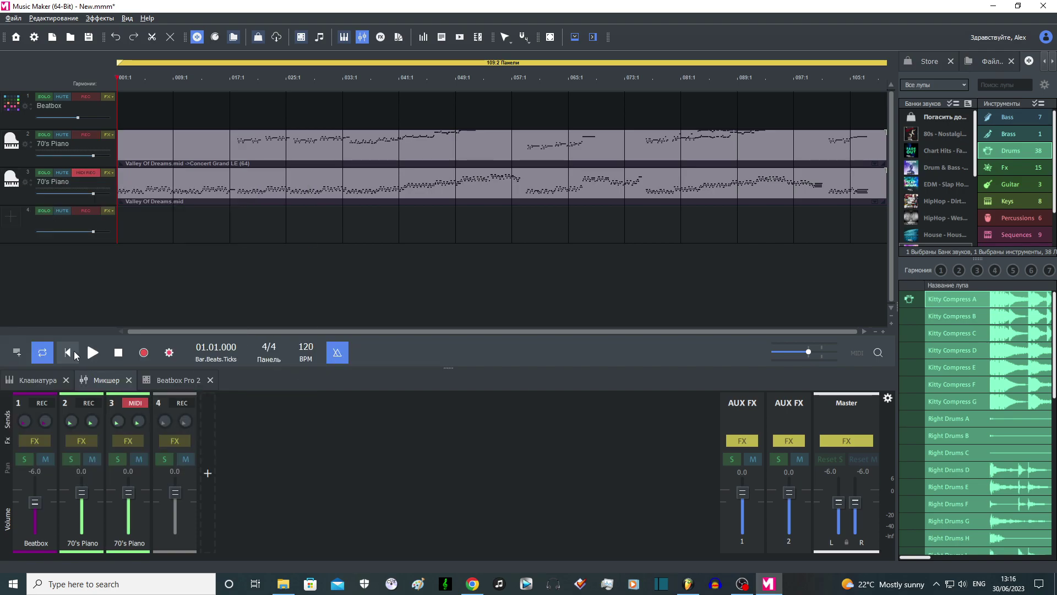
{"action": "left_click", "coordinate": [91, 352]}
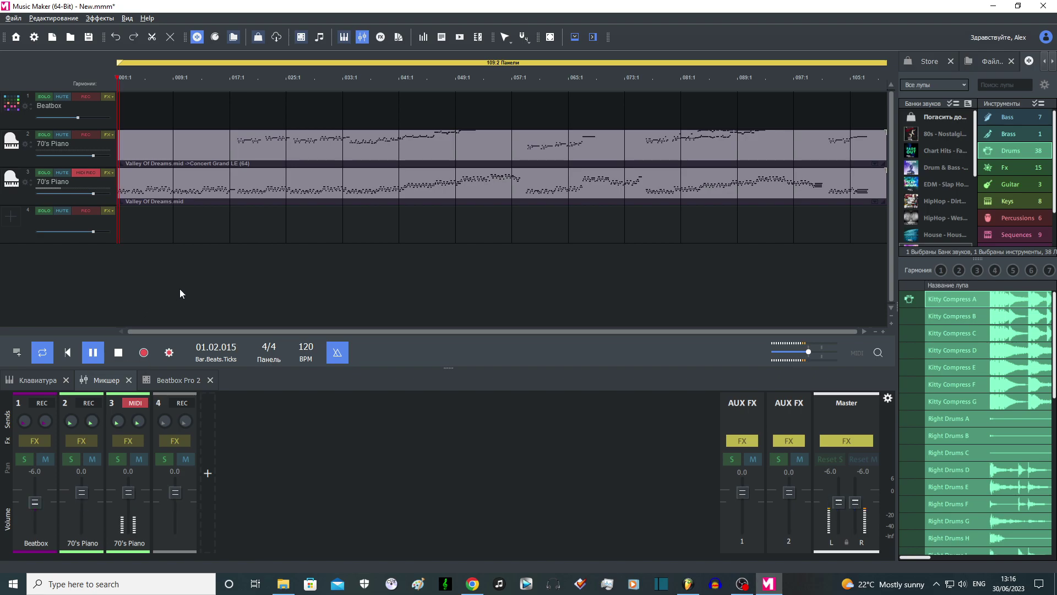
{"action": "left_click", "coordinate": [119, 352]}
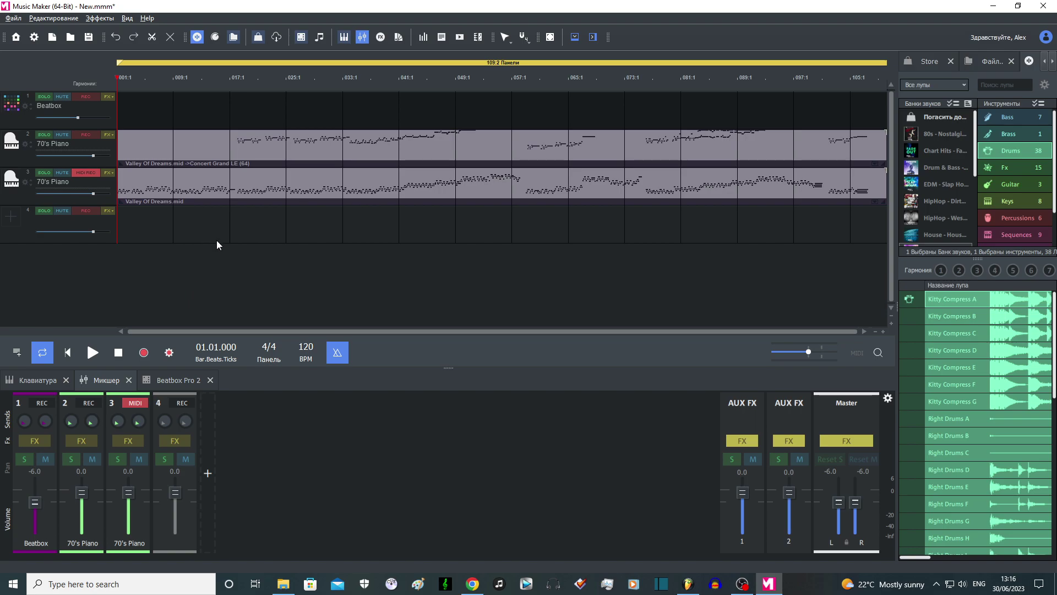
Inspect the opening notes of track 3's clip in the MIDI editor and set the project tempo to 90 BPM
{"action": "double_click", "coordinate": [169, 193]}
{"action": "scroll", "coordinate": [212, 232], "scroll_direction": "down", "scroll_amount": 5}
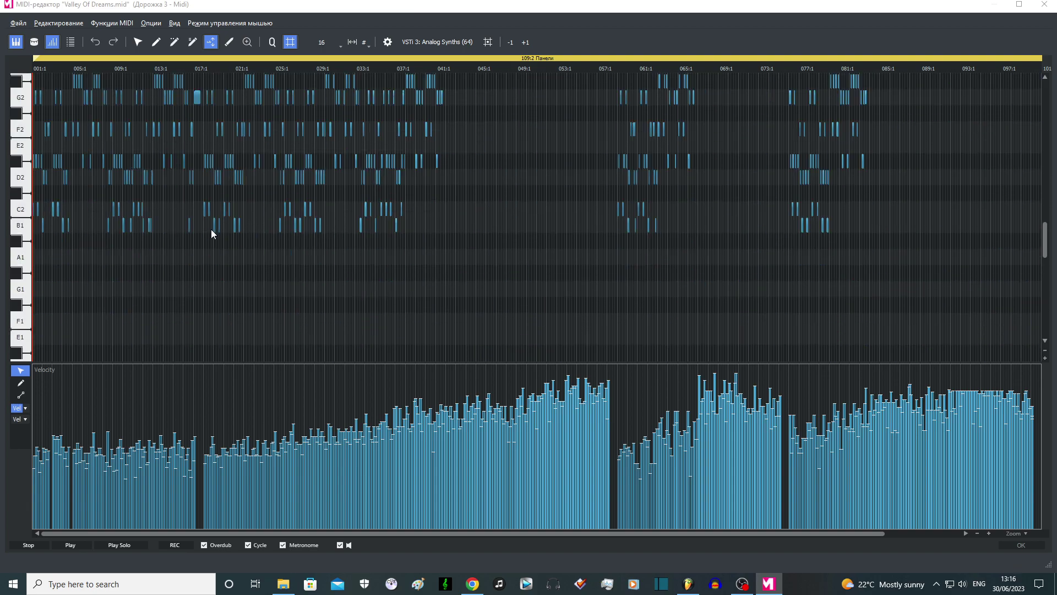
{"action": "left_click_drag", "start_coordinate": [884, 533], "coordinate": [160, 511]}
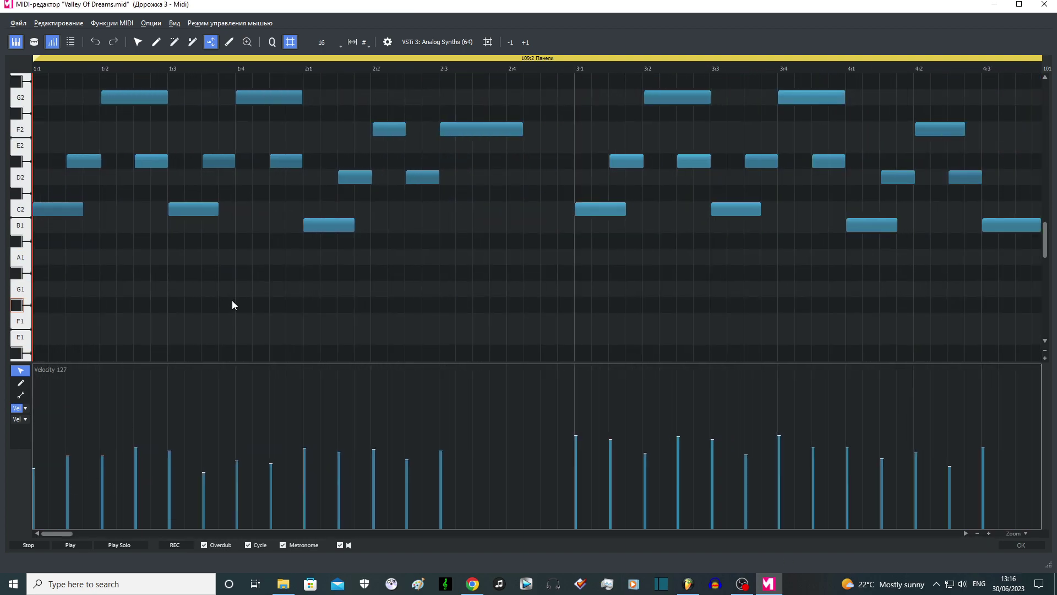
{"action": "key", "text": "Escape"}
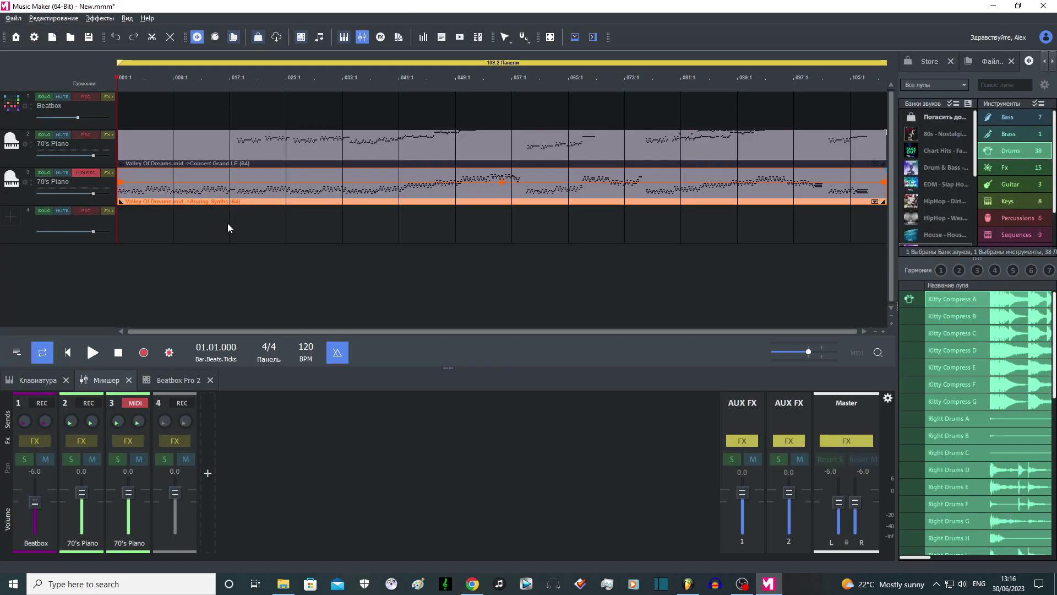
{"action": "double_click", "coordinate": [316, 347]}
{"action": "key", "text": "BackSpace"}
{"action": "type", "text": "90"}
{"action": "key", "text": "Return"}
Play the project briefly from the start to check the new tempo, and disarm recording on track 3
{"action": "left_click", "coordinate": [92, 353]}
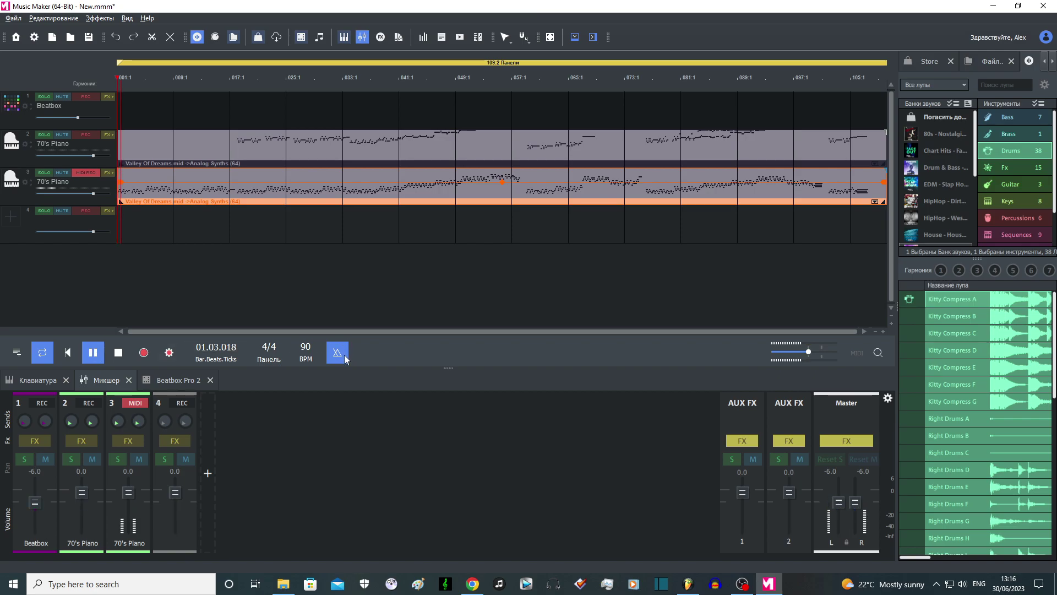
{"action": "left_click", "coordinate": [119, 353]}
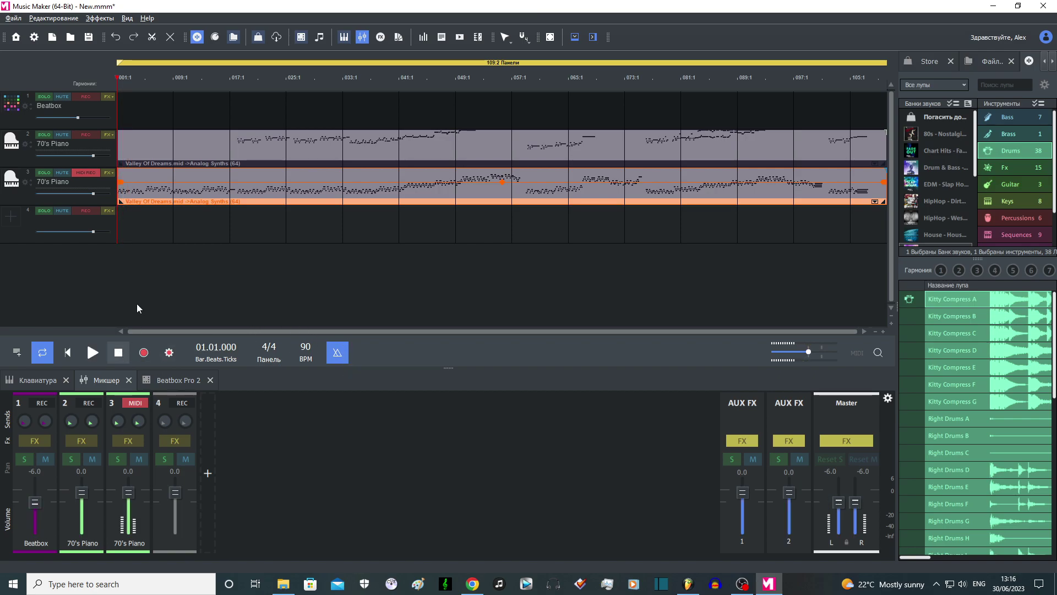
{"action": "left_click", "coordinate": [87, 171]}
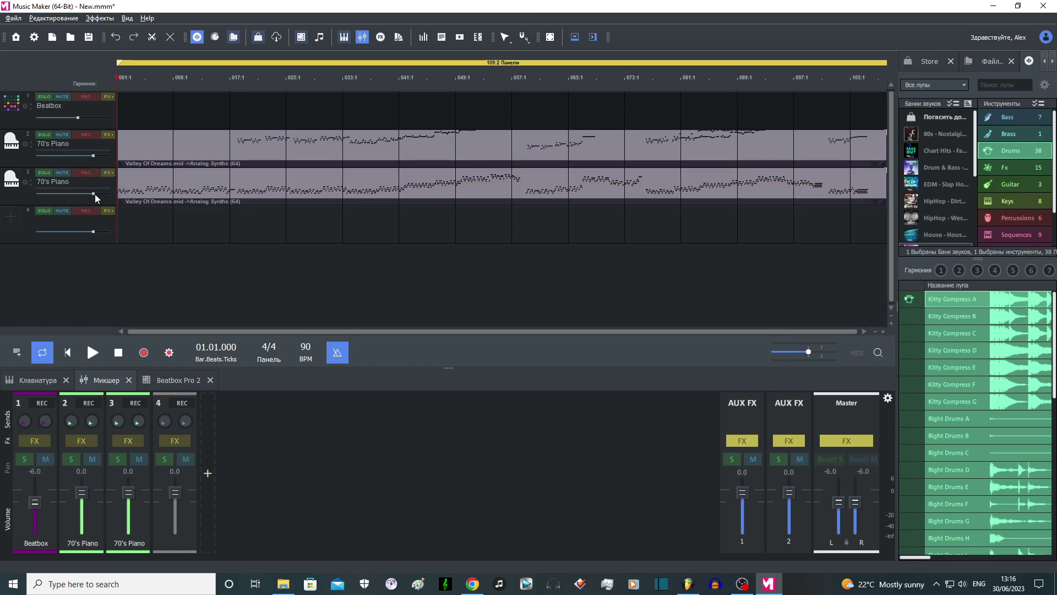
Raise track 3's volume to 6.0 dB, checking it with a brief playback and a look at its Analog Synths settings
{"action": "scroll", "coordinate": [96, 194], "scroll_direction": "up", "scroll_amount": 6}
{"action": "key", "text": "space"}
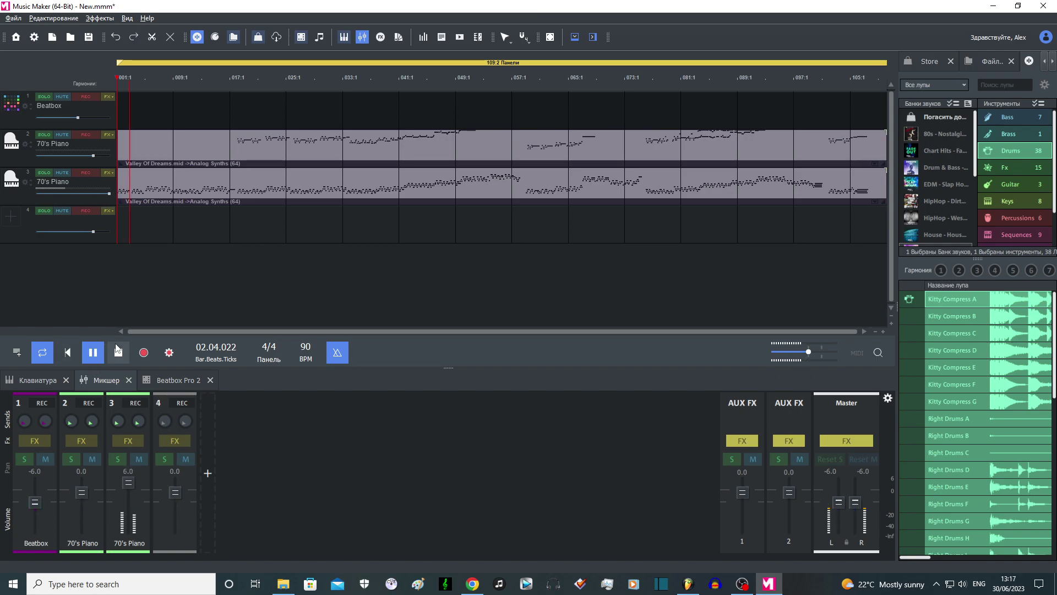
{"action": "key", "text": "space"}
{"action": "left_click", "coordinate": [137, 189]}
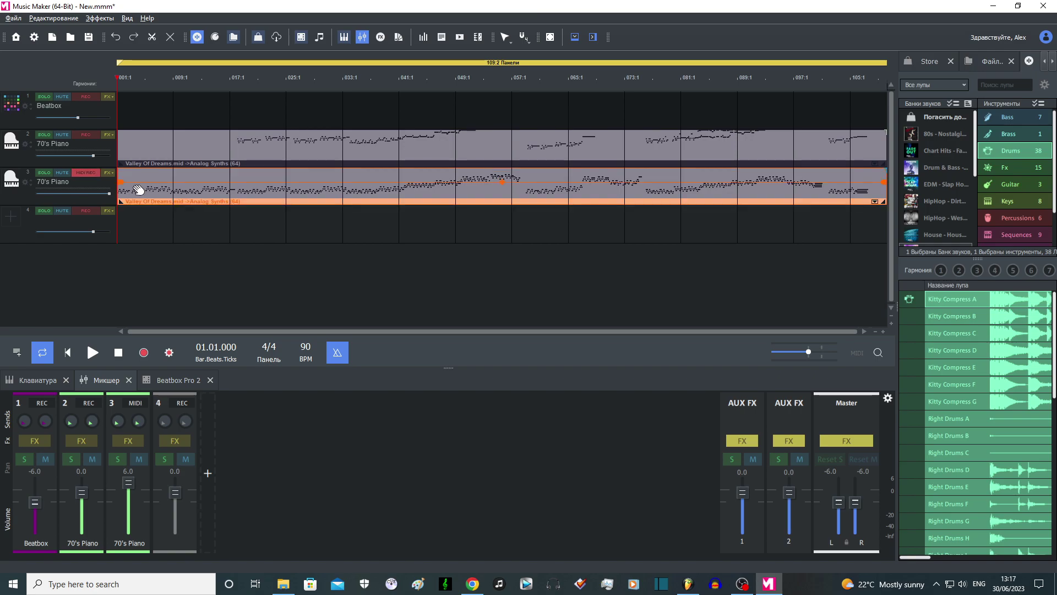
{"action": "left_click", "coordinate": [26, 183]}
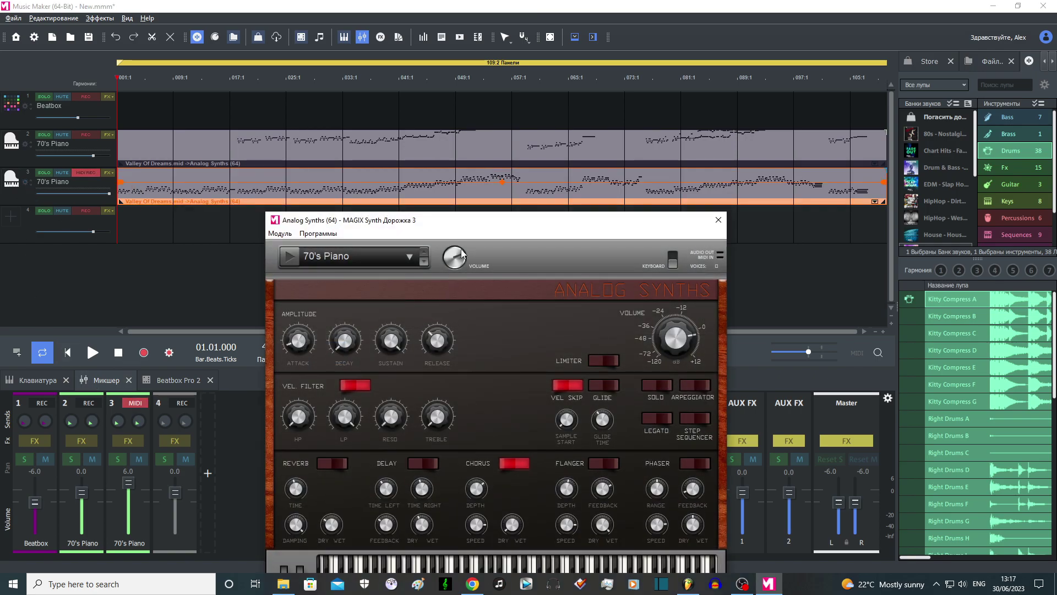
{"action": "left_click", "coordinate": [718, 220]}
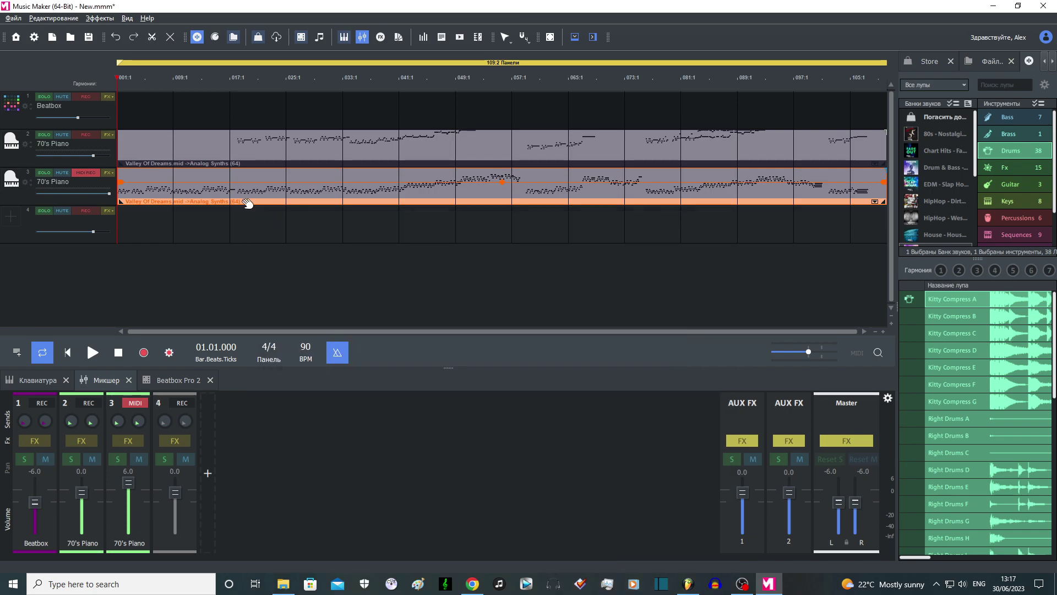
Apply the compressor preset Среднее повышение громкости (Максимайзер) to track 3 and play the project briefly
{"action": "left_click", "coordinate": [127, 441]}
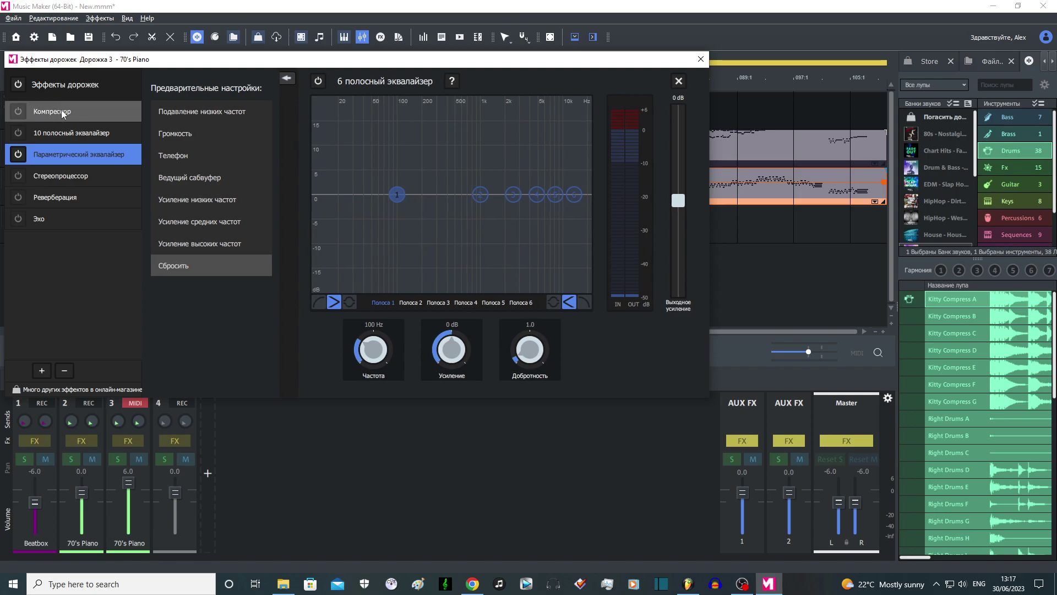
{"action": "left_click", "coordinate": [61, 110]}
{"action": "left_click", "coordinate": [207, 114]}
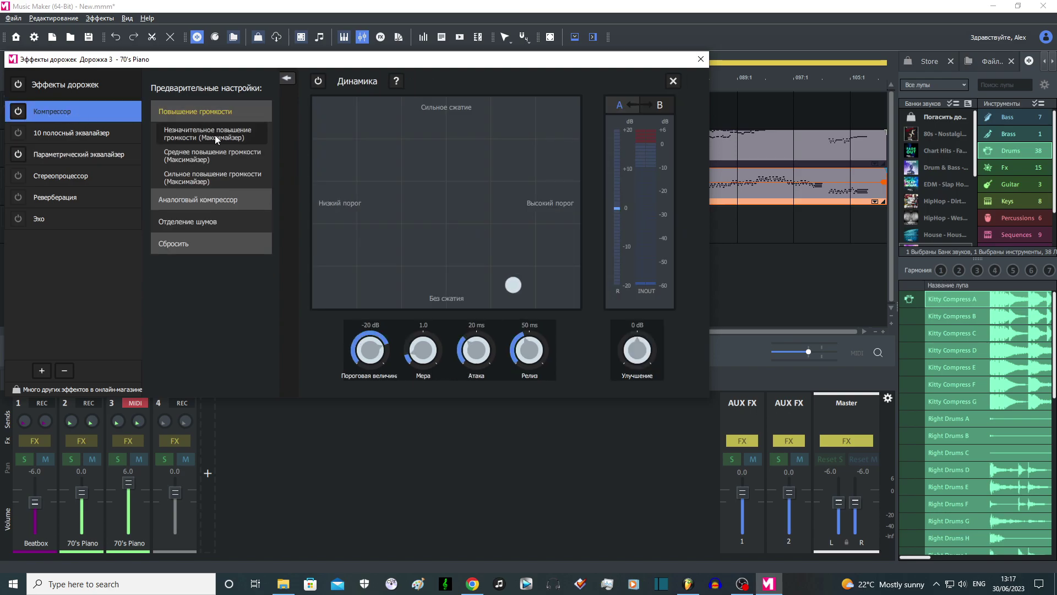
{"action": "left_click", "coordinate": [213, 160]}
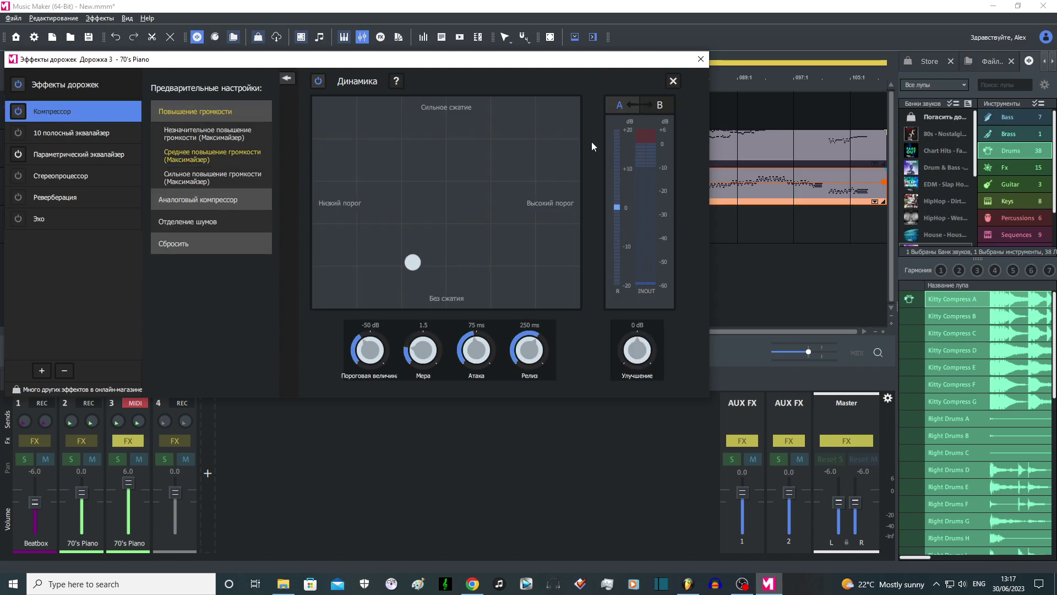
{"action": "left_click", "coordinate": [700, 59]}
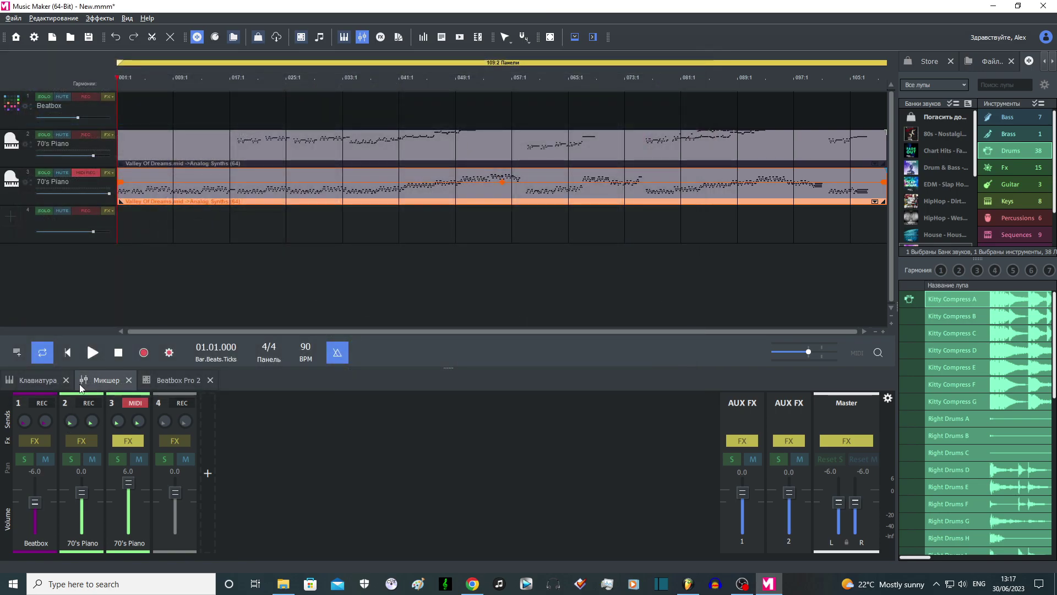
{"action": "left_click", "coordinate": [85, 357]}
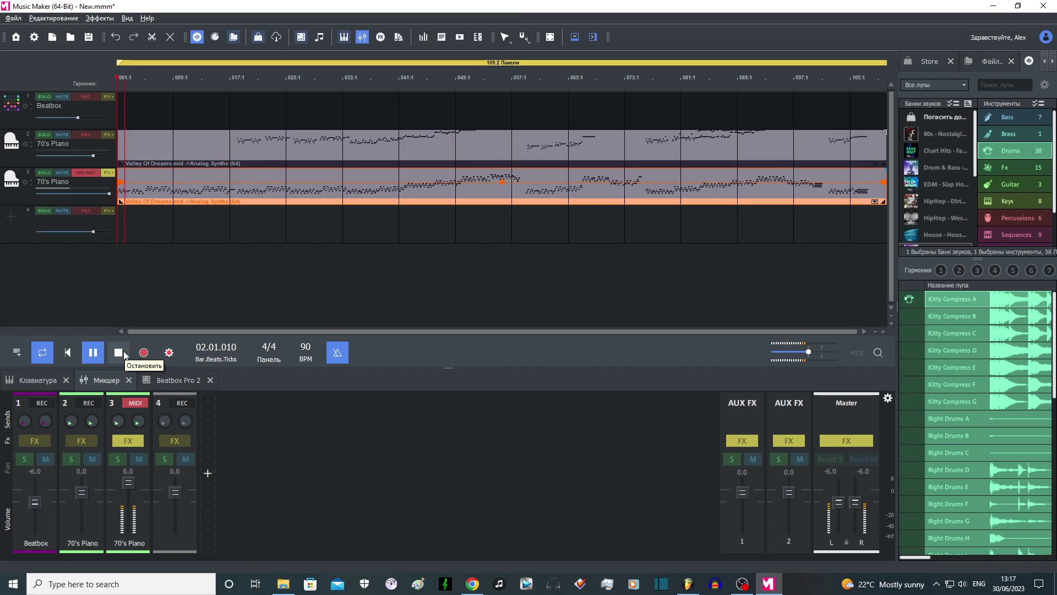
{"action": "key", "text": "space"}
{"action": "left_click", "coordinate": [147, 208]}
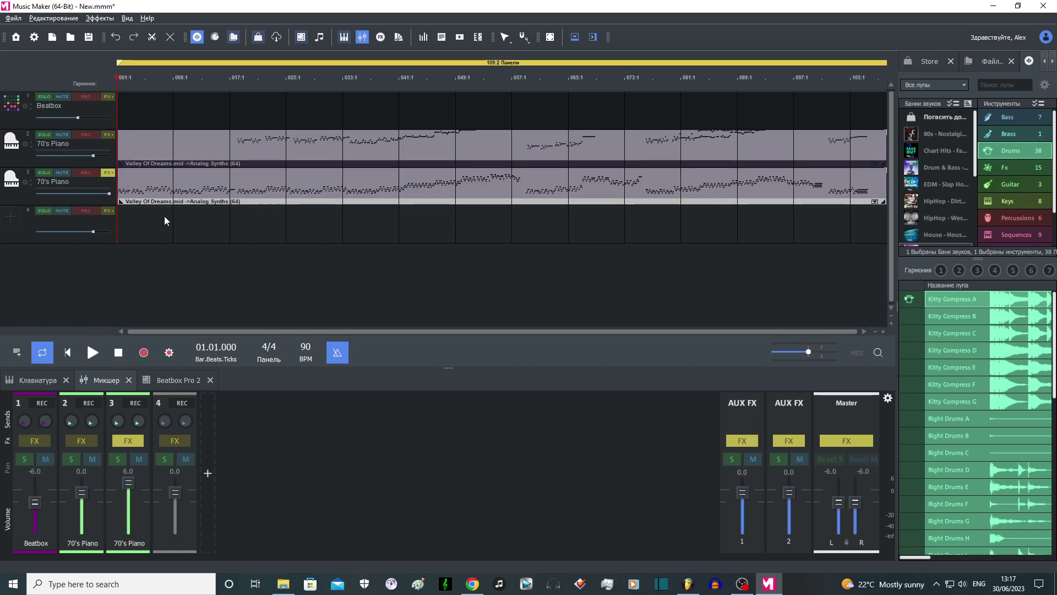
Turn on the reverb in track 3's Analog Synths instrument and play the opening to check the sound
{"action": "left_click", "coordinate": [25, 187]}
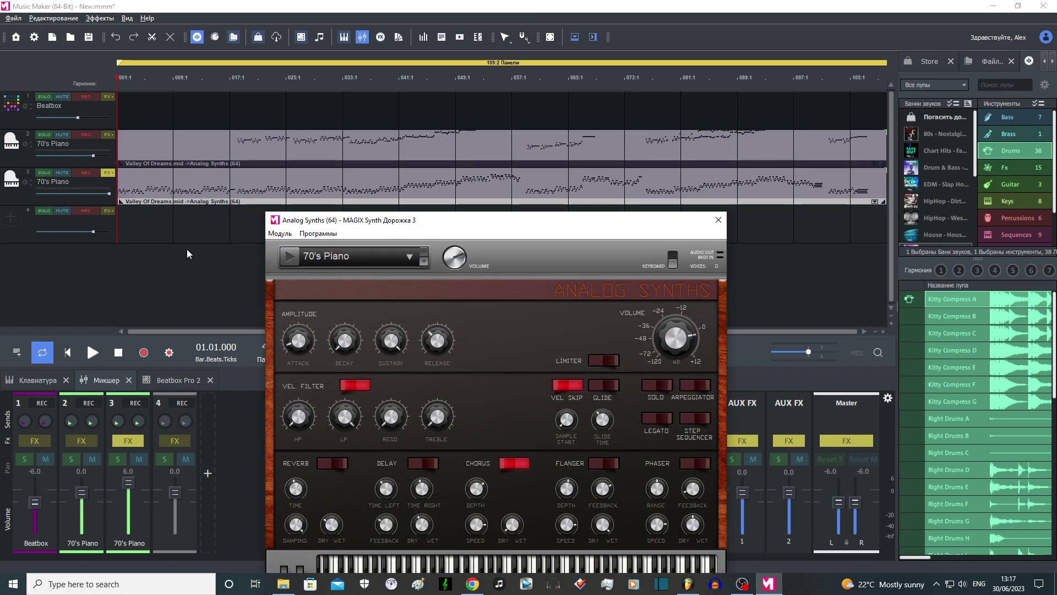
{"action": "left_click_drag", "start_coordinate": [447, 223], "coordinate": [429, 190]}
{"action": "left_click", "coordinate": [306, 432]}
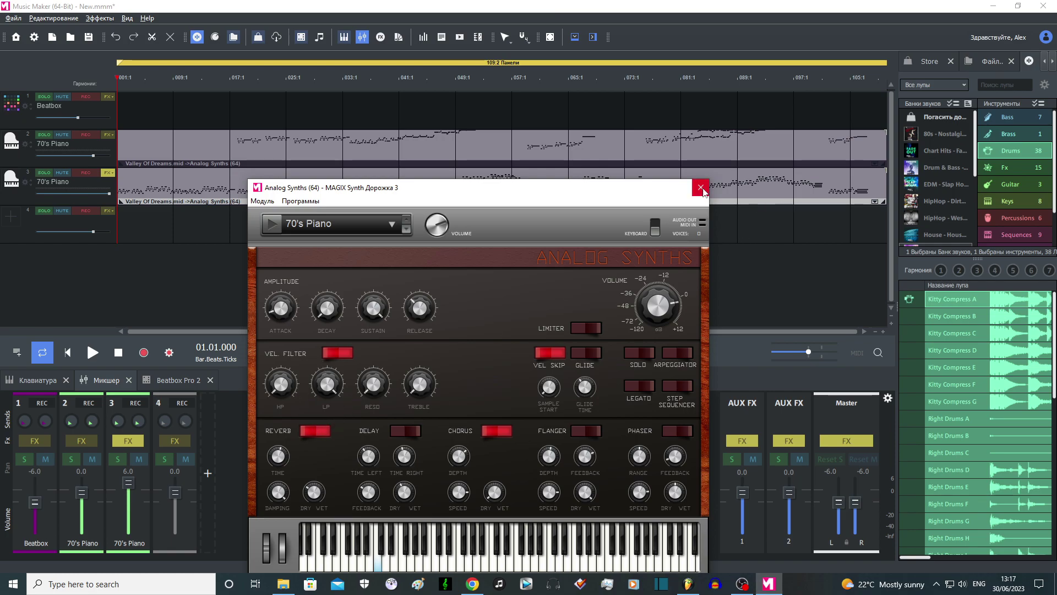
{"action": "left_click", "coordinate": [701, 187]}
{"action": "key", "text": "space"}
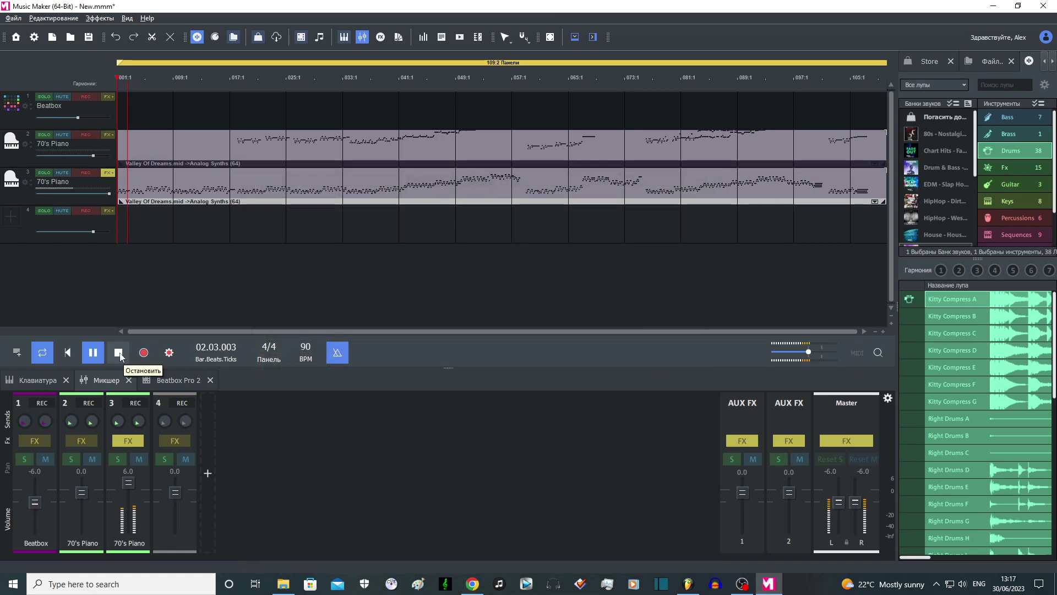
{"action": "left_click", "coordinate": [119, 354]}
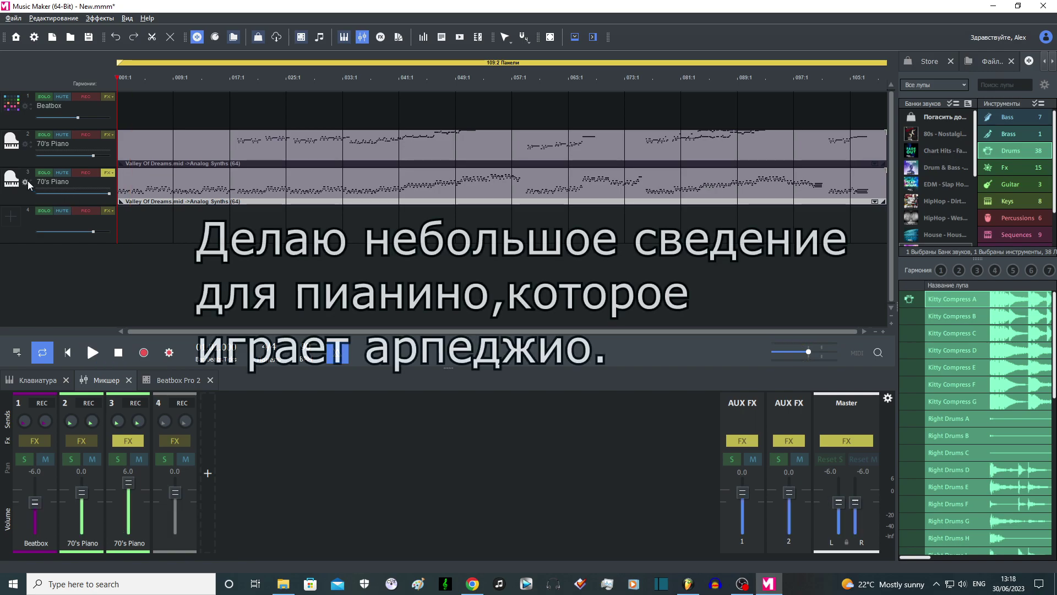
{"action": "left_click", "coordinate": [27, 180]}
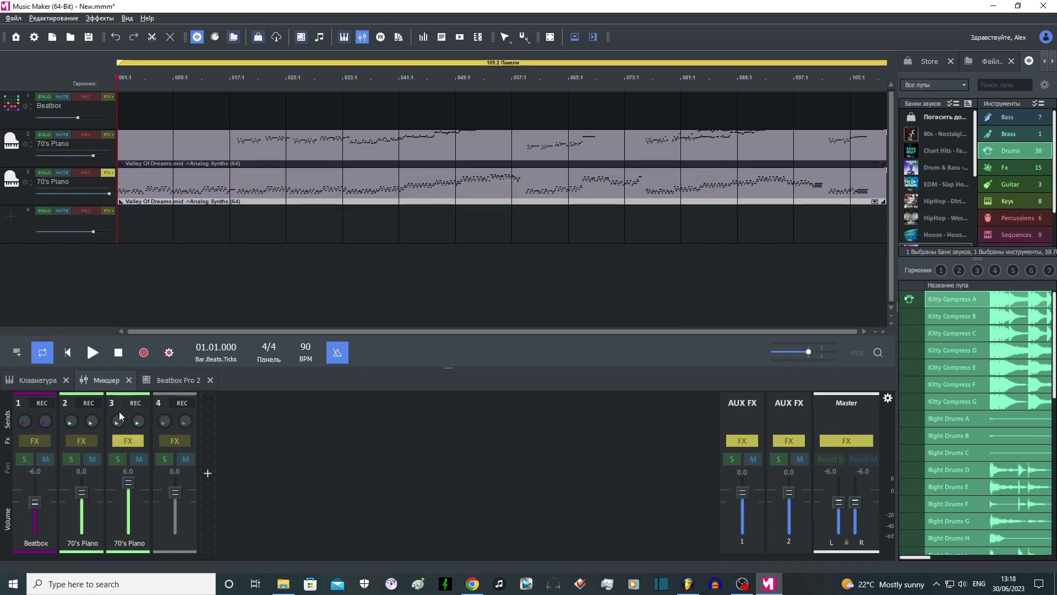
Send track 3 to the first aux channel and replace that channel's built-in reverb with the VST effect APU_wFX_ModernReverb
{"action": "left_click", "coordinate": [92, 353]}
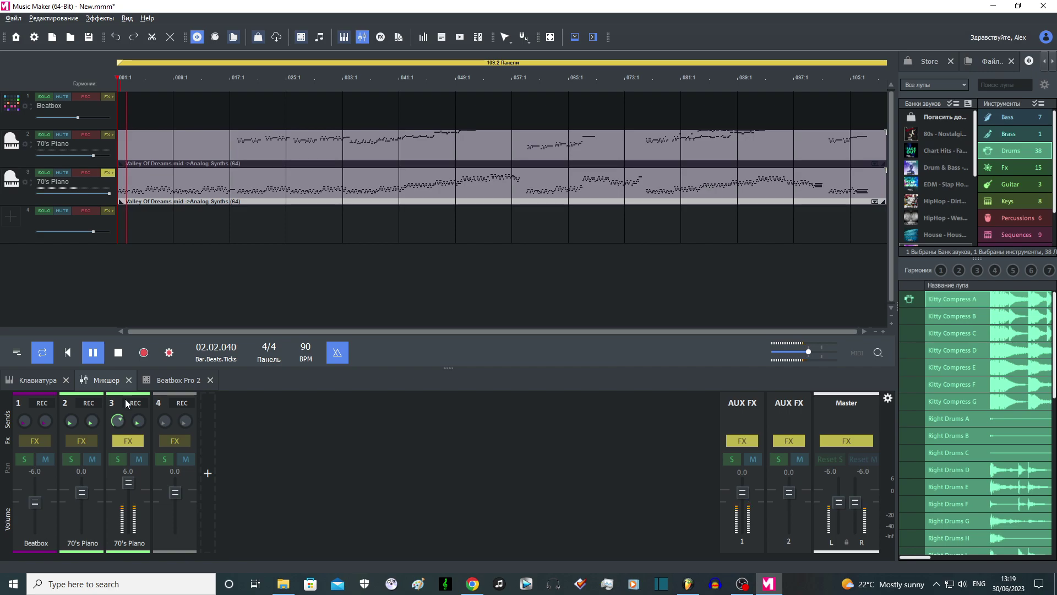
{"action": "left_click", "coordinate": [72, 249]}
{"action": "left_click", "coordinate": [18, 241]}
{"action": "left_click", "coordinate": [41, 370]}
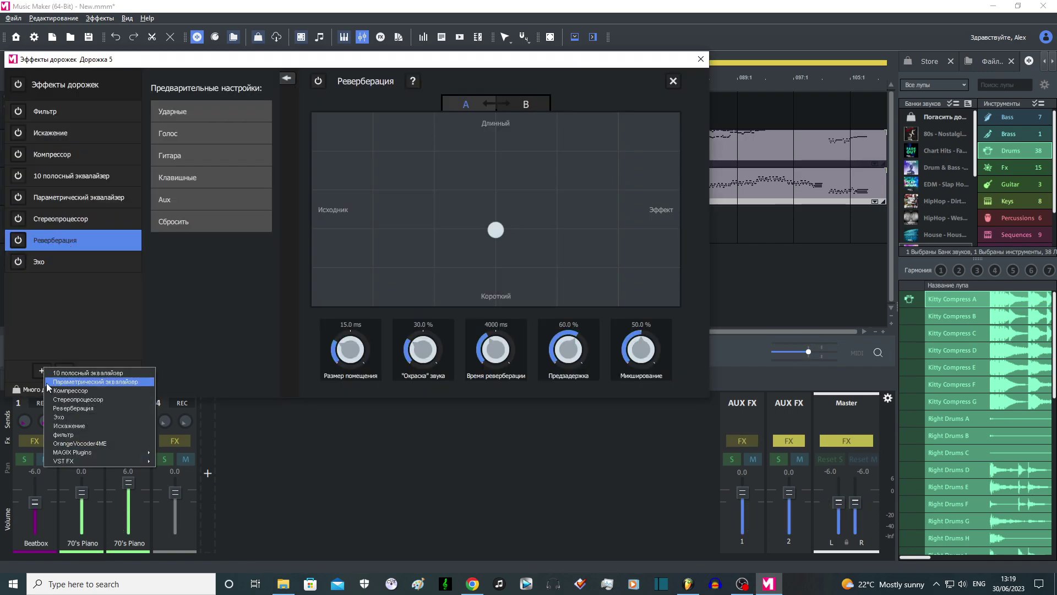
{"action": "mouse_move", "coordinate": [99, 461]}
{"action": "left_click", "coordinate": [240, 247]}
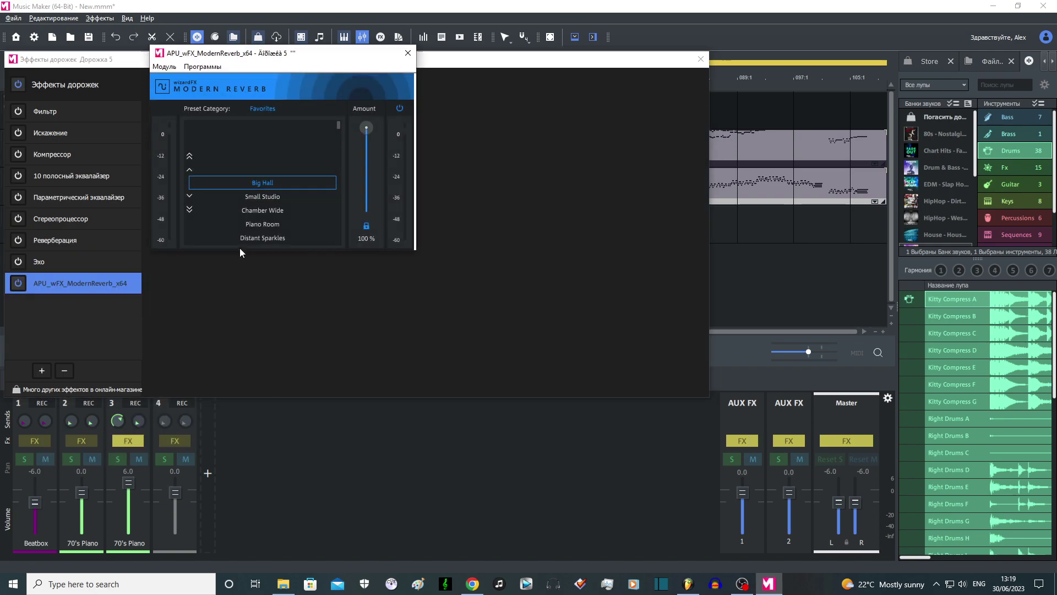
{"action": "key", "text": "space"}
{"action": "left_click", "coordinate": [408, 53]}
{"action": "left_click", "coordinate": [701, 59]}
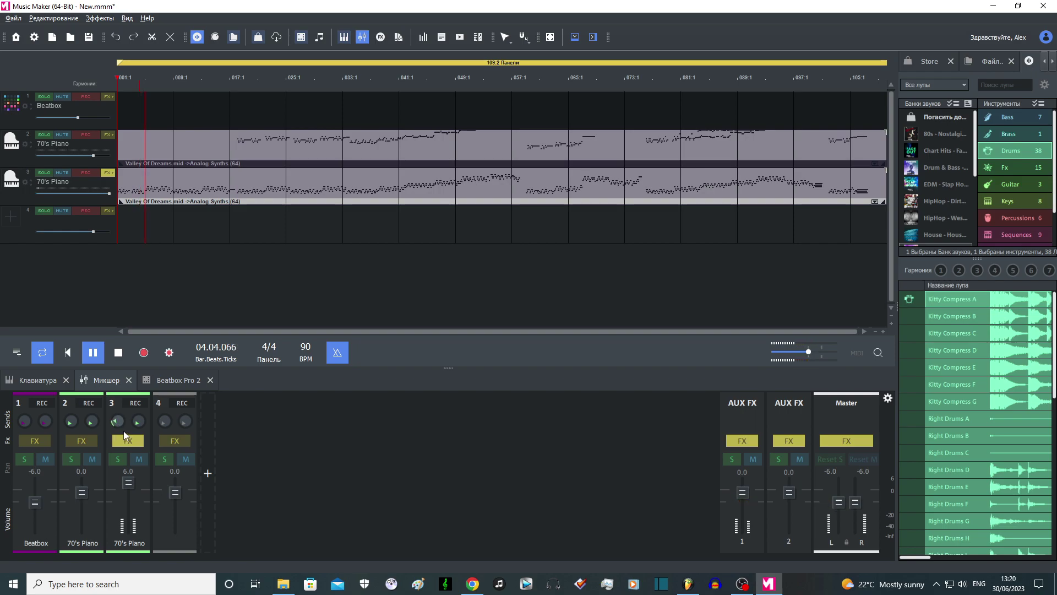
{"action": "left_click", "coordinate": [119, 353]}
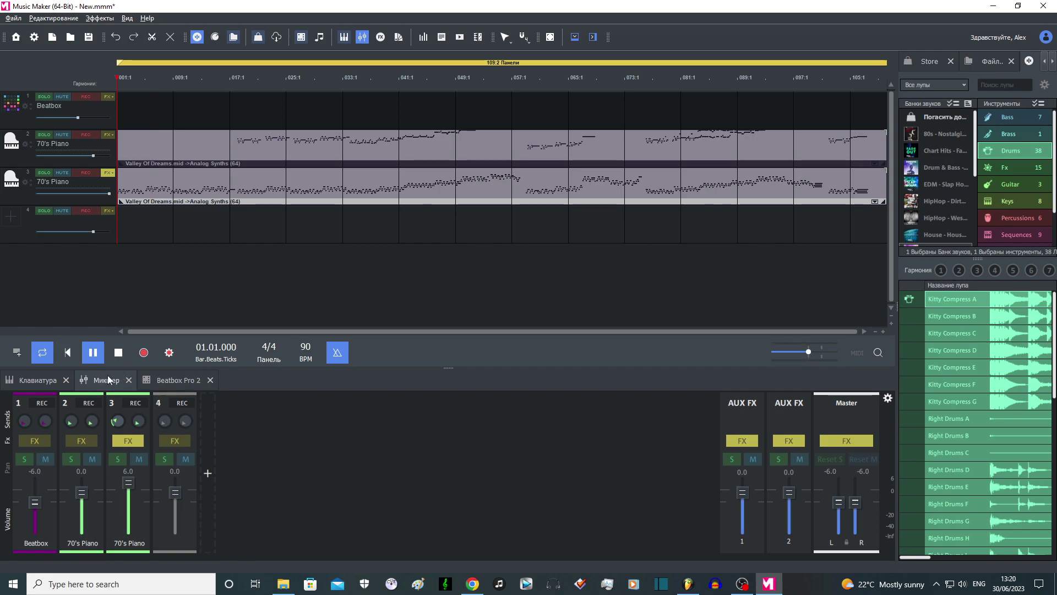
Apply the stereo processor preset Расширение стерео (слабое) to track 3 and lower its volume to -2.5 dB during playback
{"action": "left_click", "coordinate": [128, 441]}
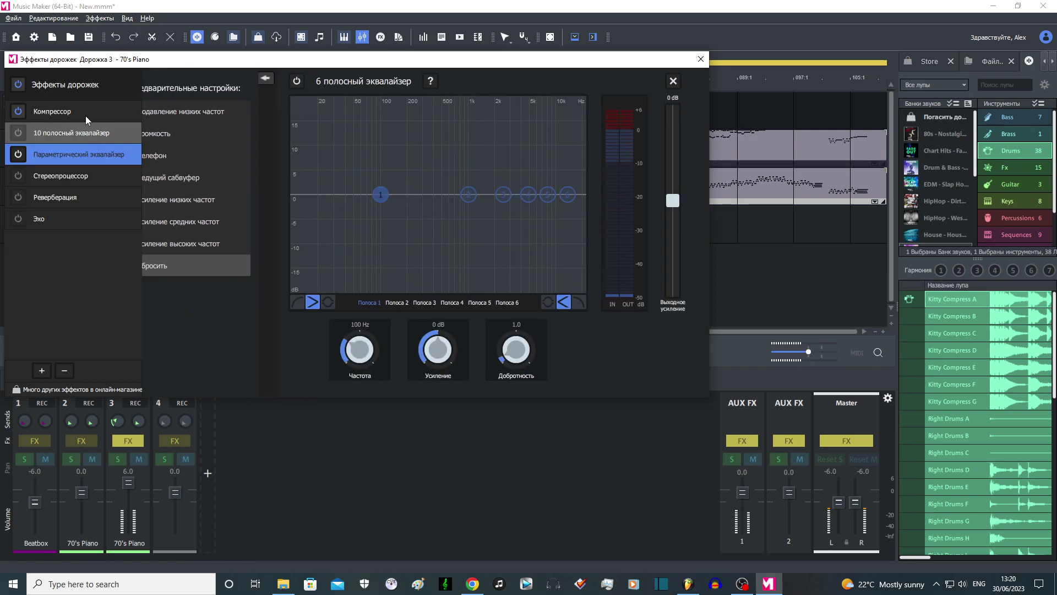
{"action": "left_click", "coordinate": [71, 192]}
{"action": "left_click", "coordinate": [73, 179]}
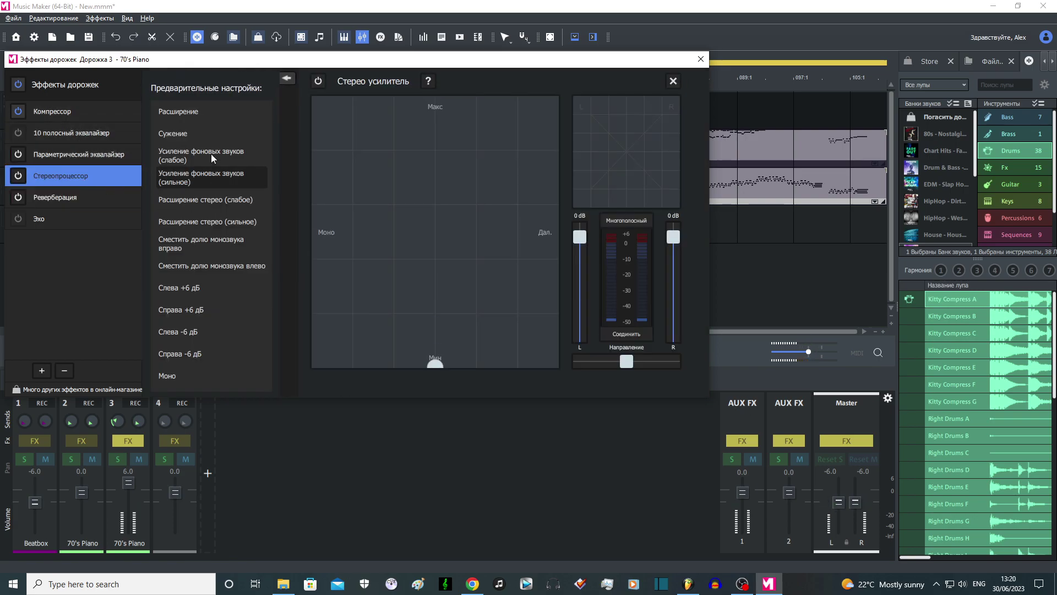
{"action": "left_click", "coordinate": [199, 116]}
{"action": "left_click", "coordinate": [209, 201]}
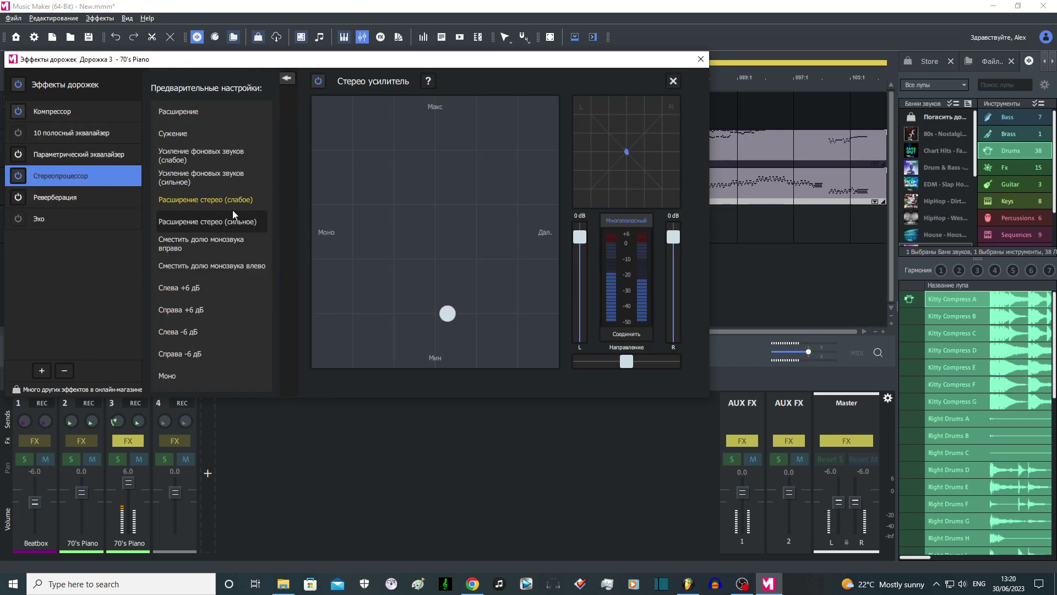
{"action": "left_click", "coordinate": [701, 58]}
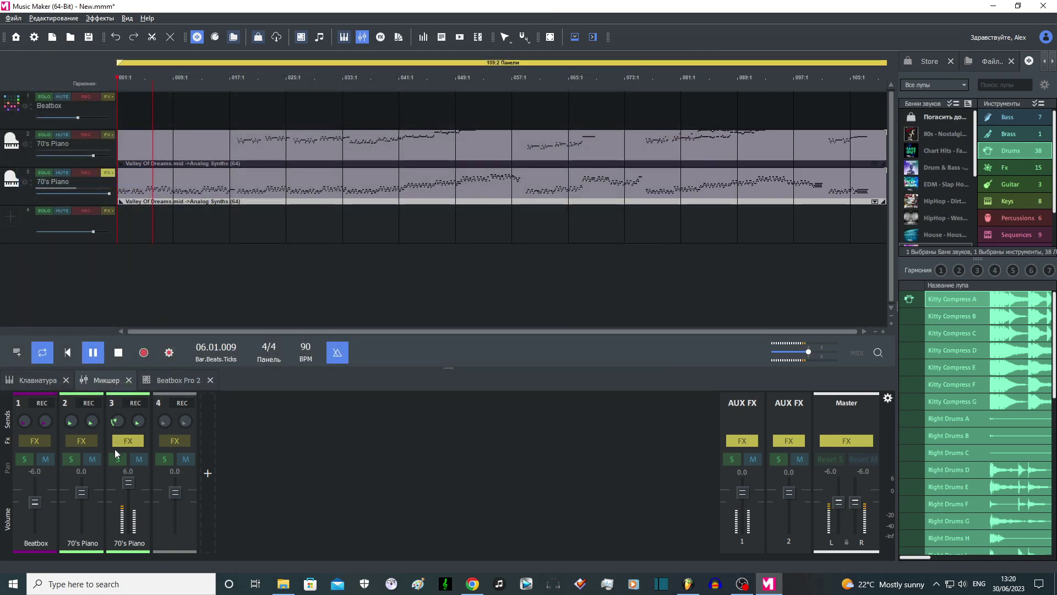
{"action": "left_click_drag", "start_coordinate": [128, 483], "coordinate": [127, 500]}
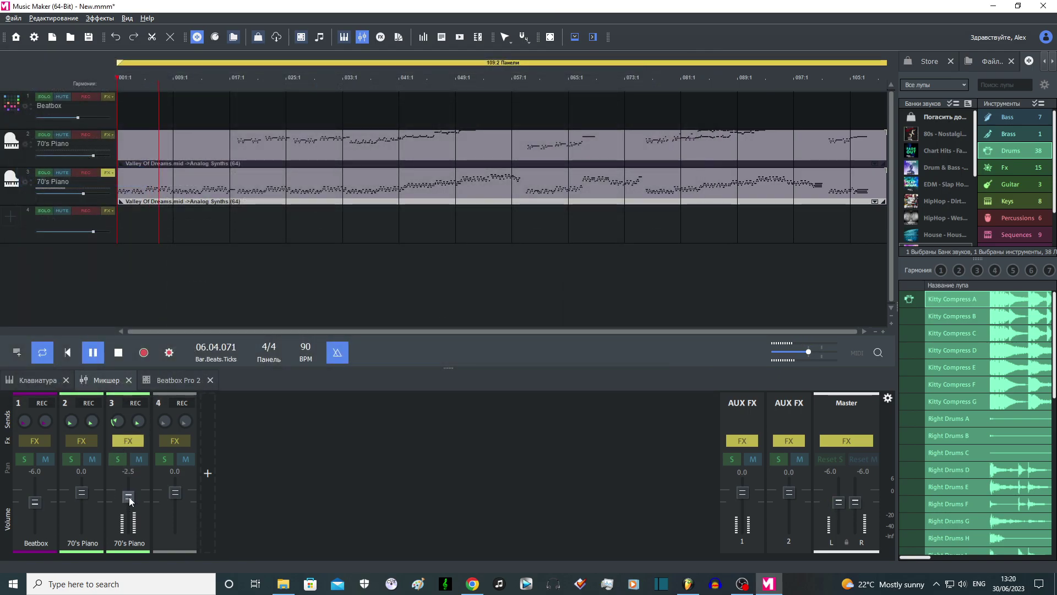
{"action": "left_click", "coordinate": [125, 352]}
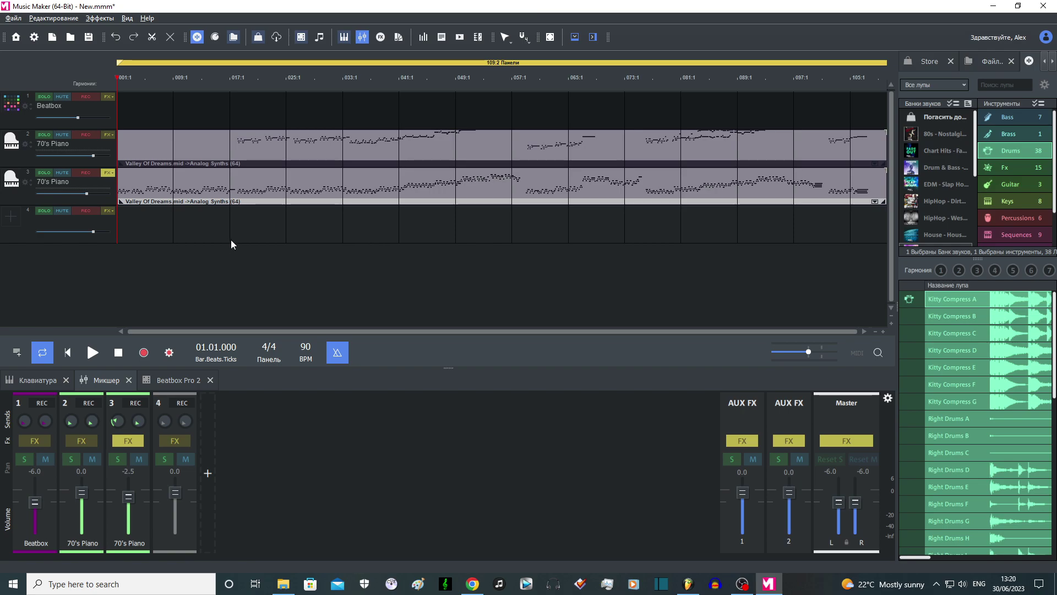
With track 2 soloed from bar 17, raise its volume to 6.0 dB and apply the compressor preset Среднее повышение громкости (Максимайзер)
{"action": "left_click", "coordinate": [230, 79]}
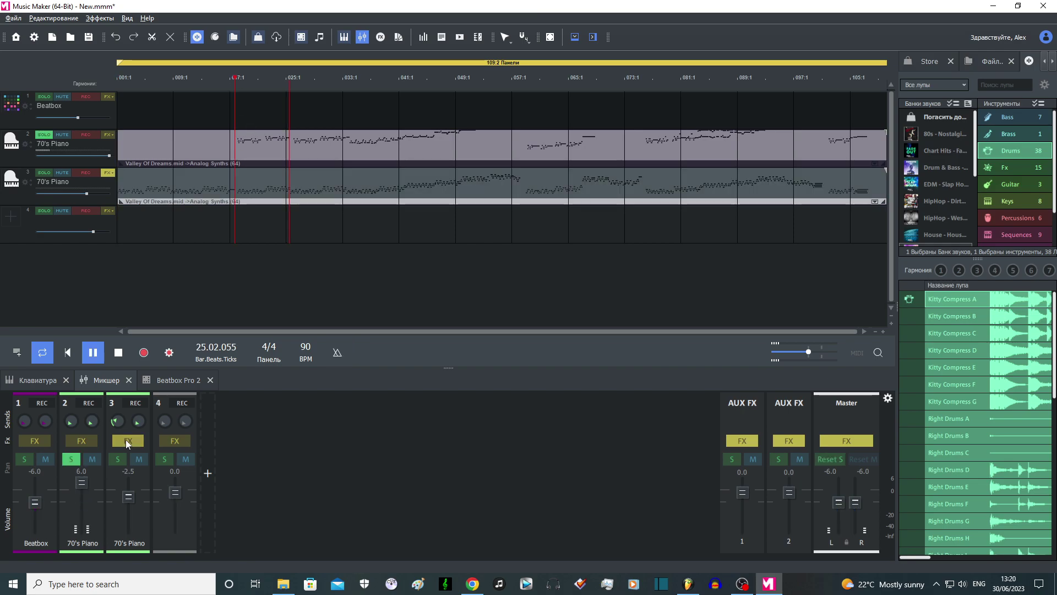
{"action": "left_click", "coordinate": [87, 440]}
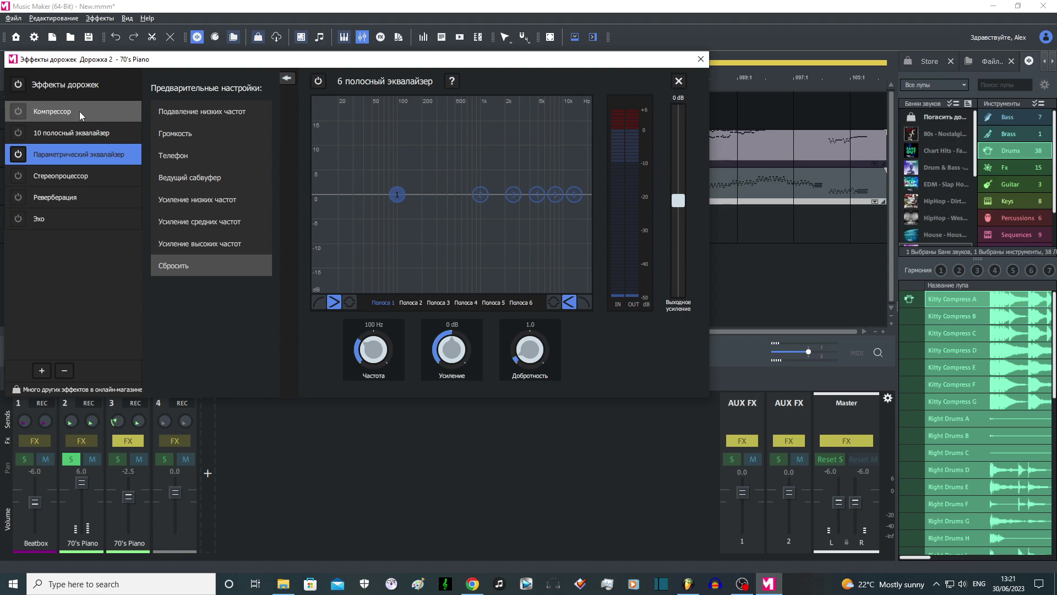
{"action": "left_click", "coordinate": [79, 112]}
{"action": "mouse_move", "coordinate": [188, 111]}
{"action": "left_click", "coordinate": [196, 159]}
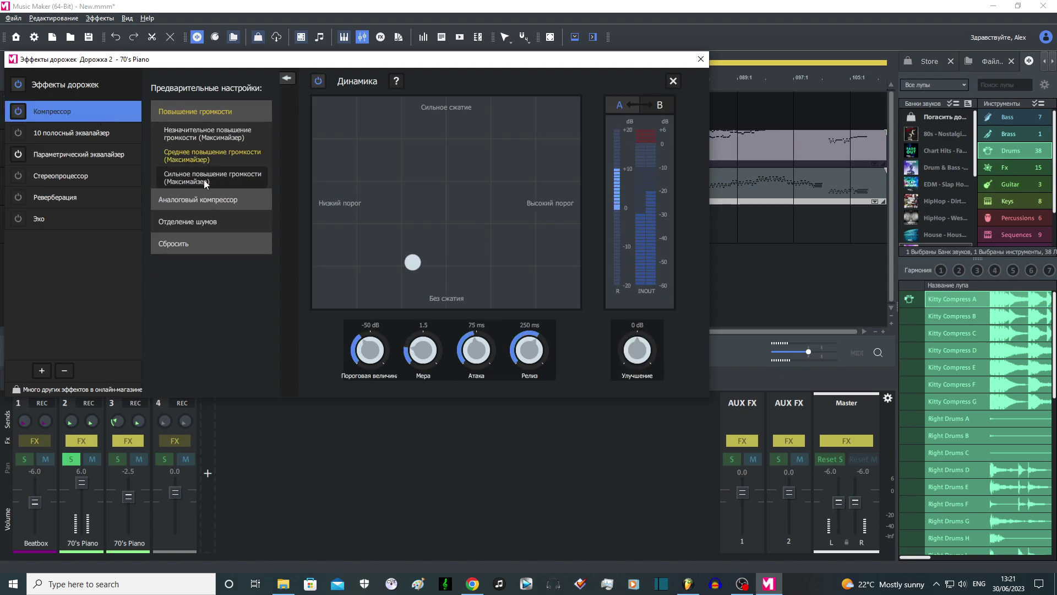
{"action": "key", "text": "Escape"}
{"action": "left_click", "coordinate": [43, 135]}
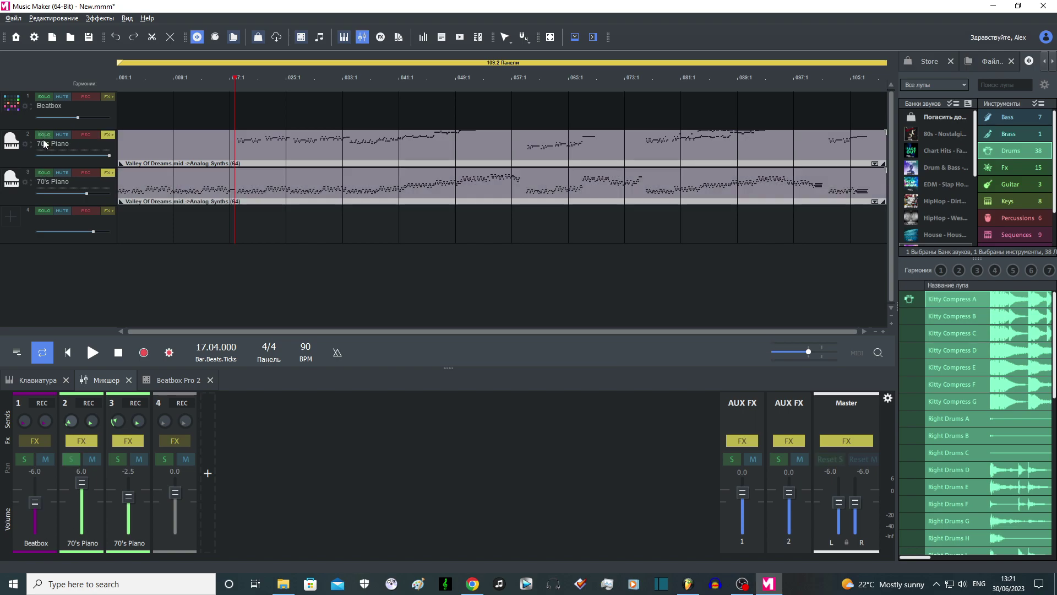
Play both piano tracks together from bar 17 and lower track 3's volume to -9.8 dB
{"action": "left_click", "coordinate": [92, 352]}
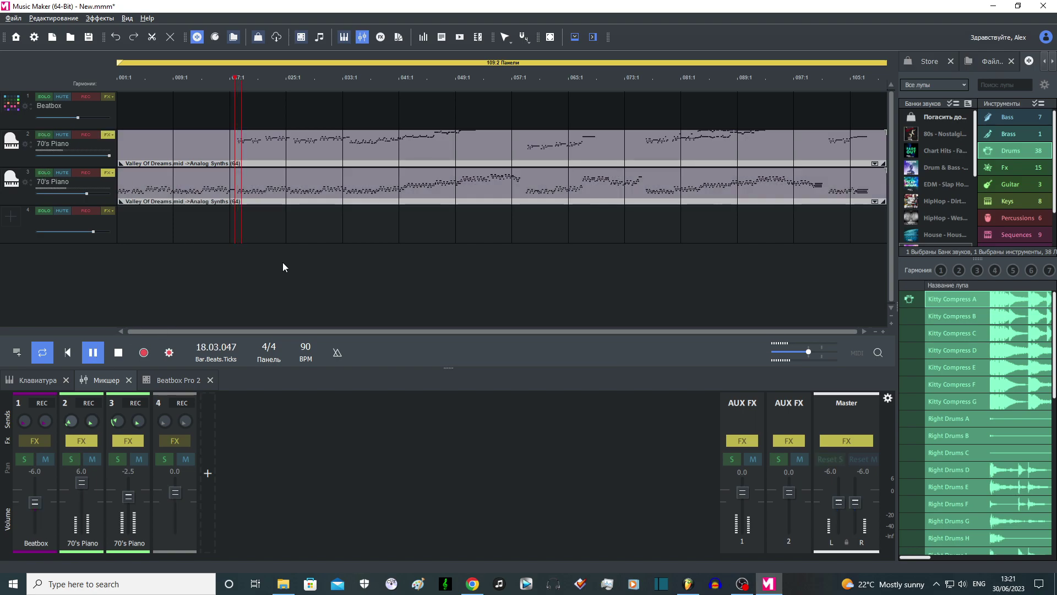
{"action": "left_click_drag", "start_coordinate": [129, 499], "coordinate": [130, 507]}
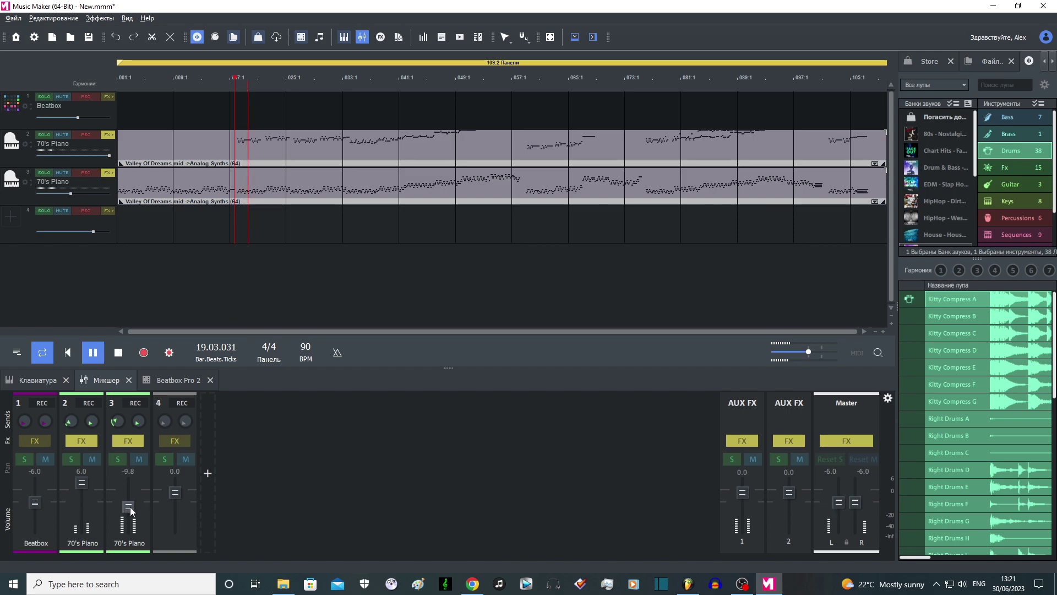
{"action": "left_click", "coordinate": [128, 351]}
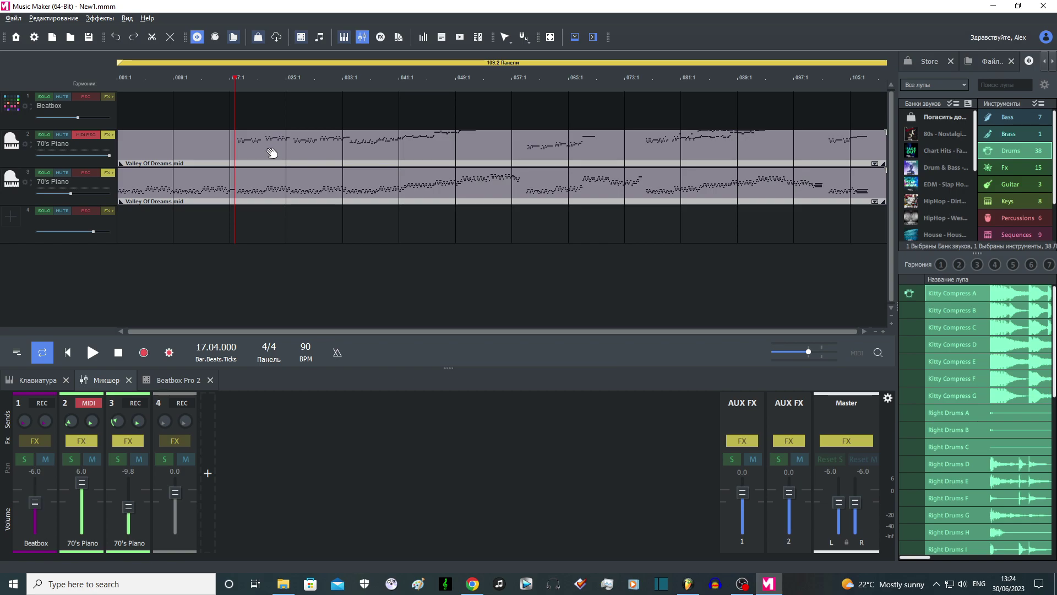
Open track 2's Valley Of Dreams clip in the MIDI editor and set the MIDI channel filter to Канал: 1
{"action": "double_click", "coordinate": [274, 162]}
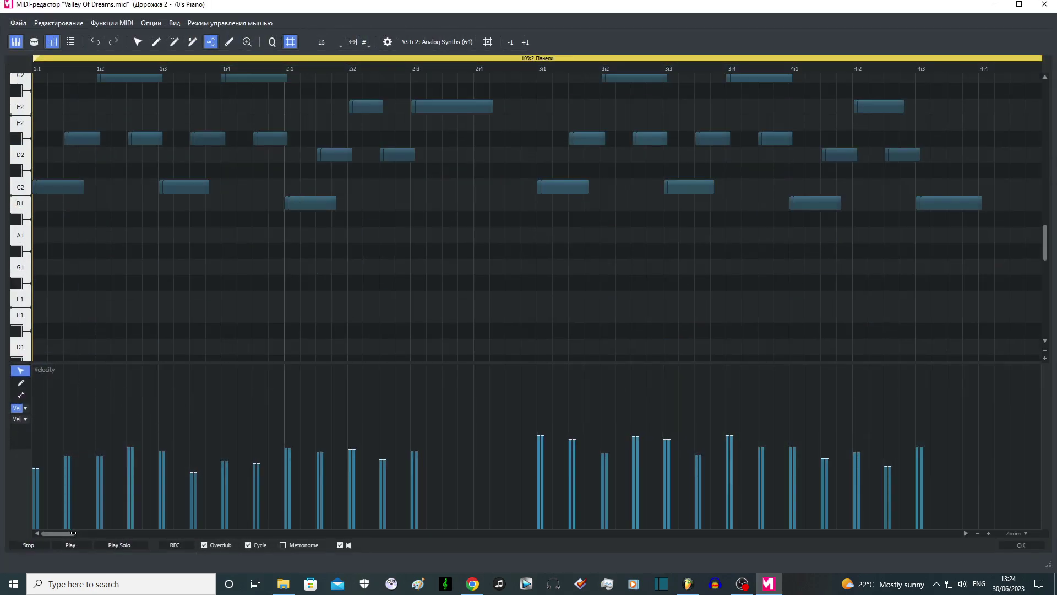
{"action": "left_click_drag", "start_coordinate": [74, 533], "coordinate": [273, 533]}
{"action": "scroll", "coordinate": [415, 194], "scroll_direction": "up", "scroll_amount": 5}
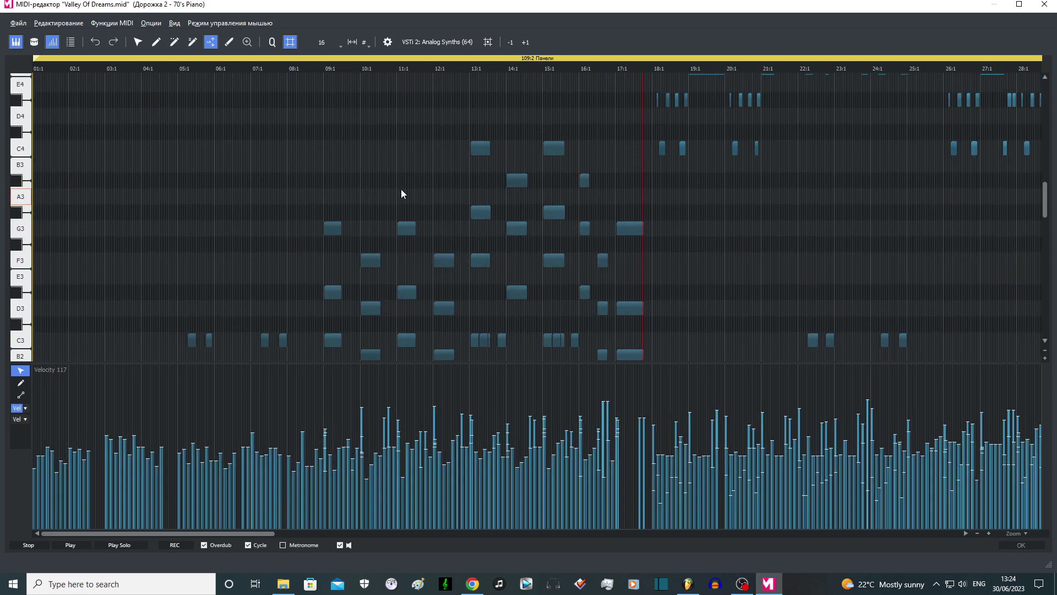
{"action": "left_click", "coordinate": [158, 26]}
{"action": "mouse_move", "coordinate": [162, 35]}
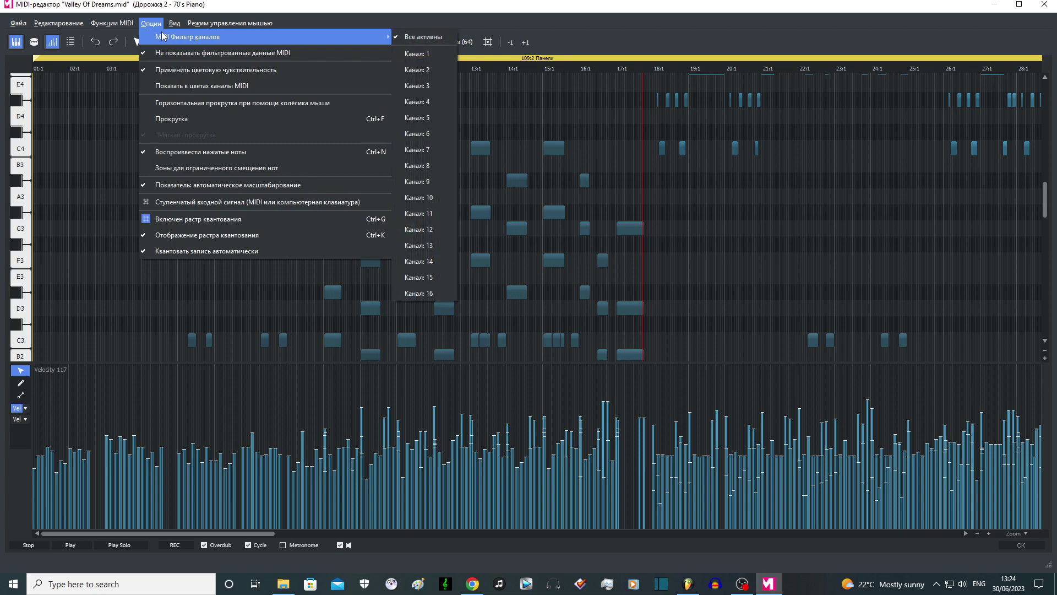
{"action": "left_click", "coordinate": [417, 53]}
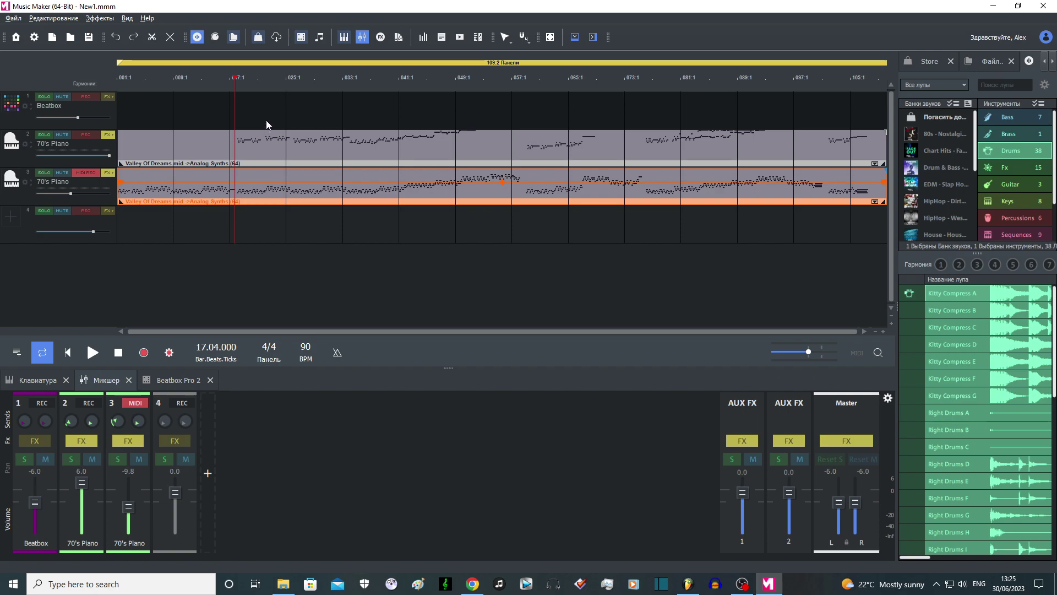
Place the Kitty Compress A drum loop on track 4 from bar 1 to about bar 65 and lower its volume to -8.8 dB during playback
{"action": "left_click_drag", "start_coordinate": [958, 293], "coordinate": [573, 225]}
{"action": "left_click", "coordinate": [144, 221]}
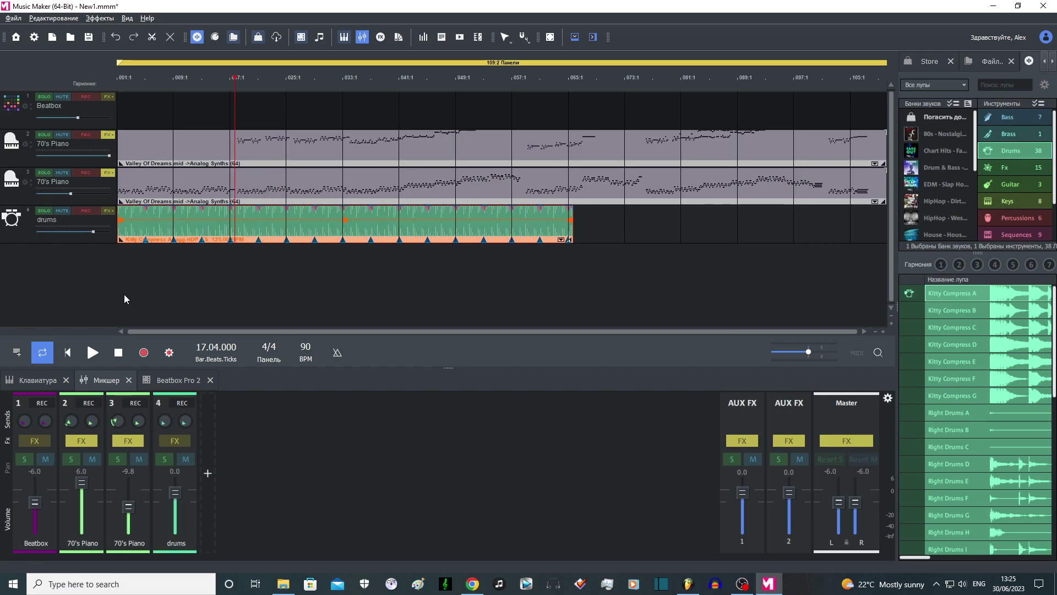
{"action": "left_click", "coordinate": [93, 352]}
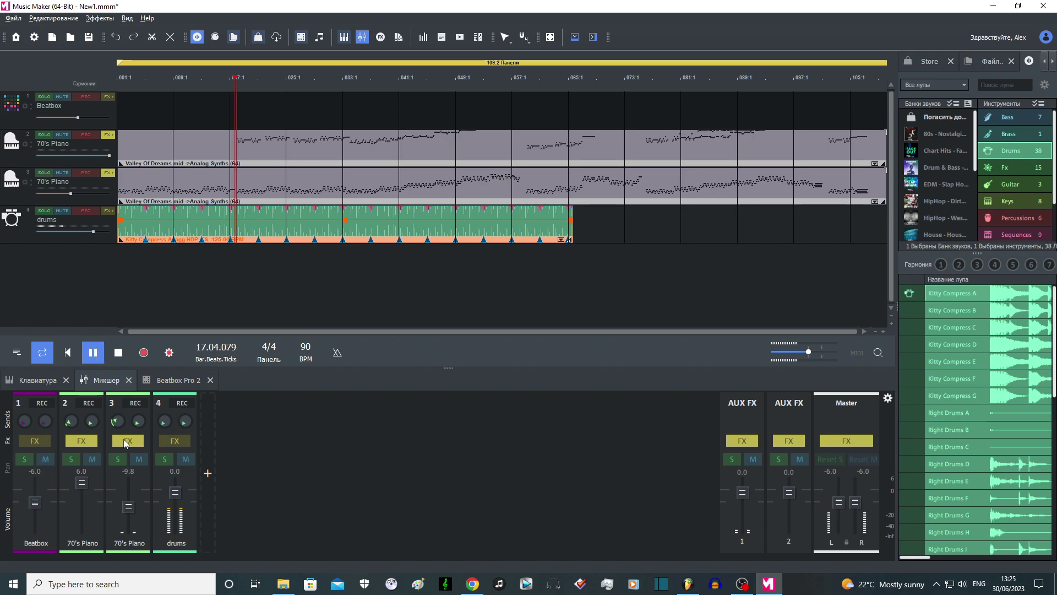
{"action": "scroll", "coordinate": [177, 506], "scroll_direction": "down", "scroll_amount": 1}
{"action": "scroll", "coordinate": [178, 505], "scroll_direction": "down", "scroll_amount": 5}
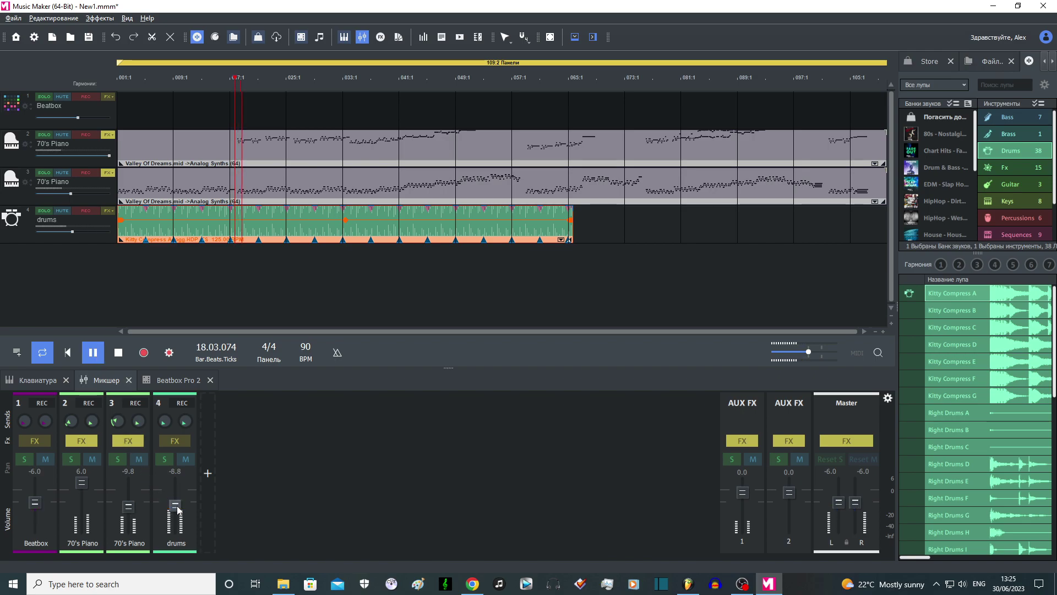
{"action": "left_click", "coordinate": [122, 354]}
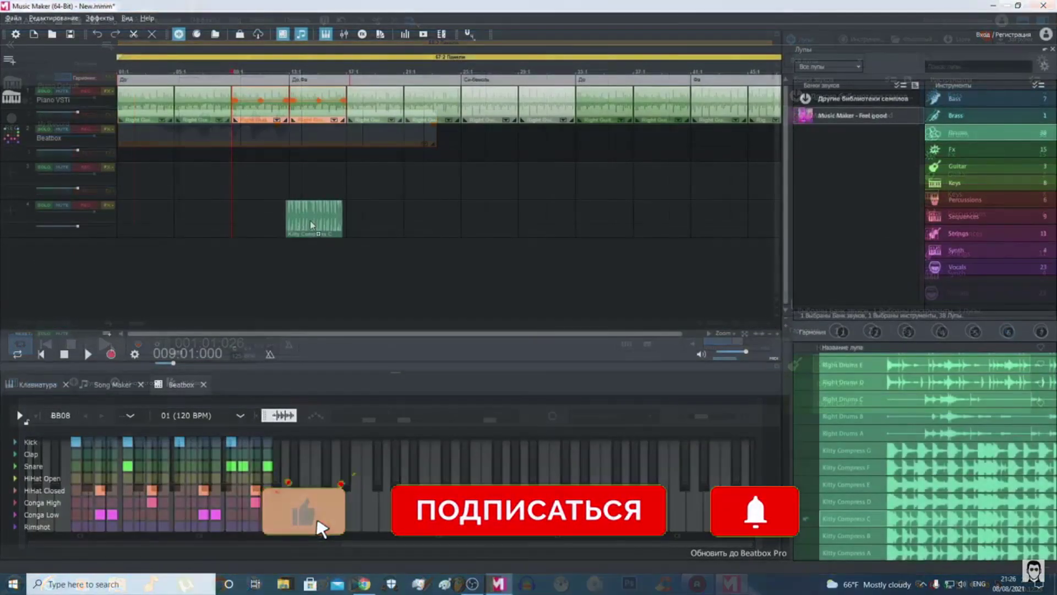
{"action": "left_click_drag", "start_coordinate": [311, 225], "coordinate": [249, 149]}
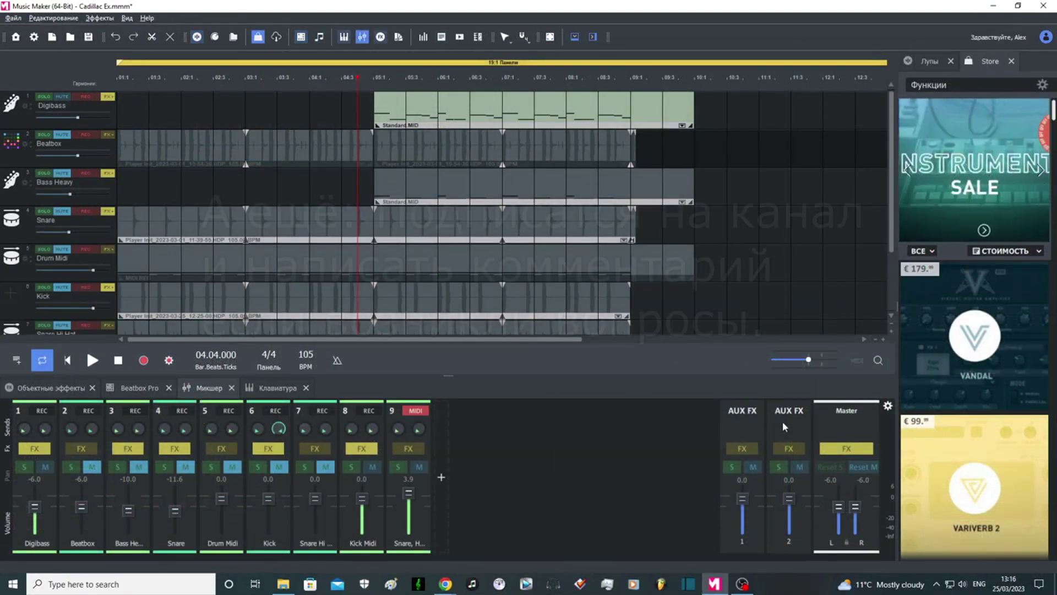
Turn up the second aux send of the Digibass channel in the Cadillac Ex project
{"action": "left_click", "coordinate": [45, 429]}
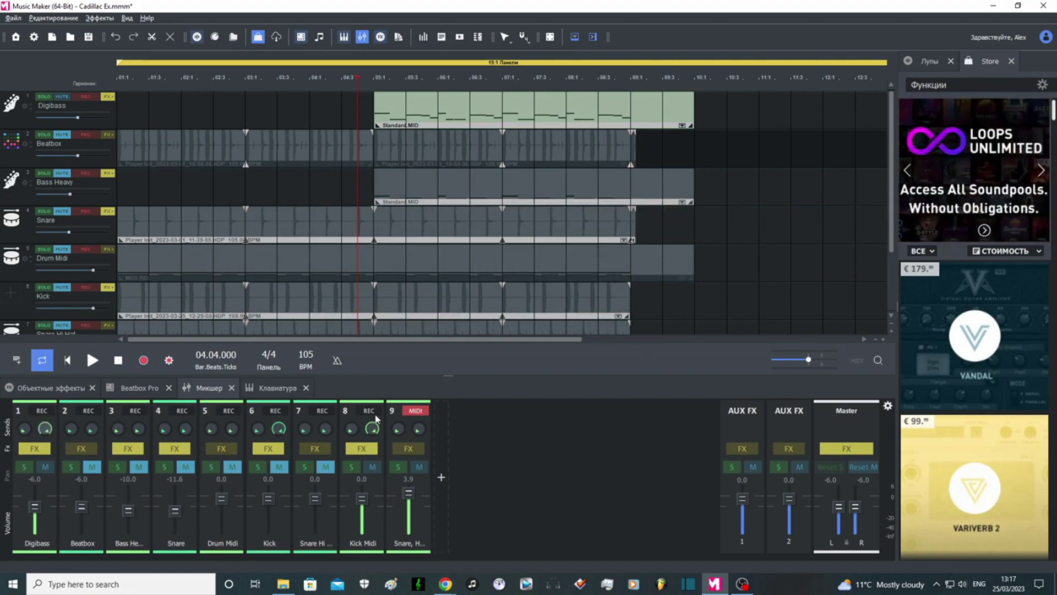